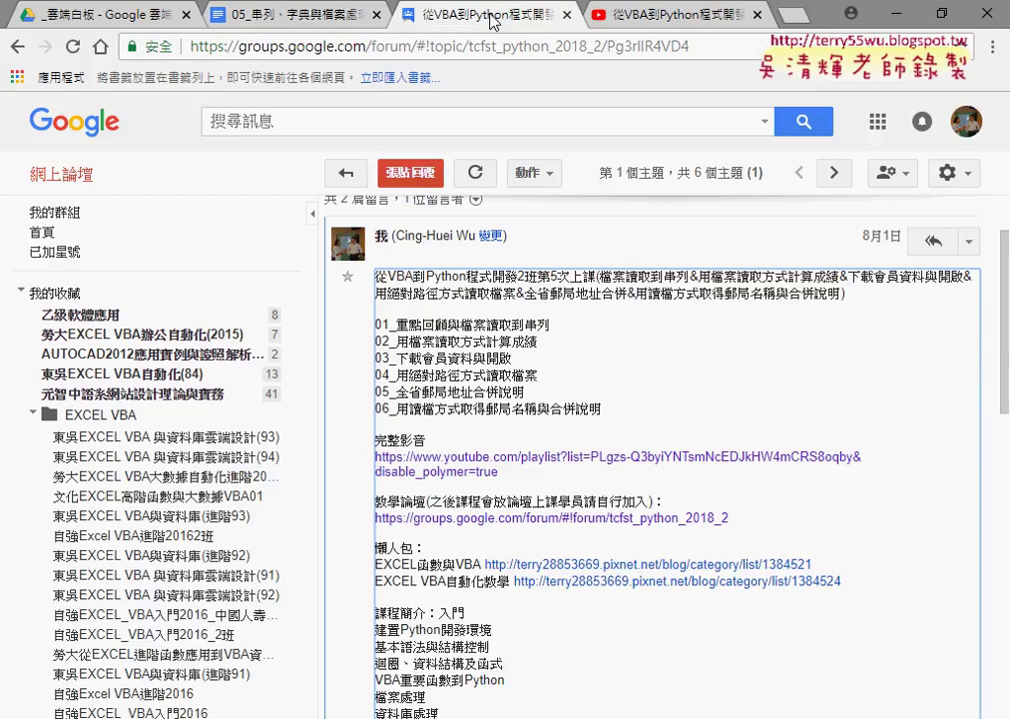
Review lesson outline items 01–06 and the post-office address merge topic in the Groups post
{"action": "mouse_move", "coordinate": [603, 409]}
{"action": "left_mouse_down"}
{"action": "mouse_move", "coordinate": [442, 324]}
{"action": "mouse_move", "coordinate": [515, 335]}
{"action": "left_mouse_up"}
{"action": "left_click", "coordinate": [461, 328]}
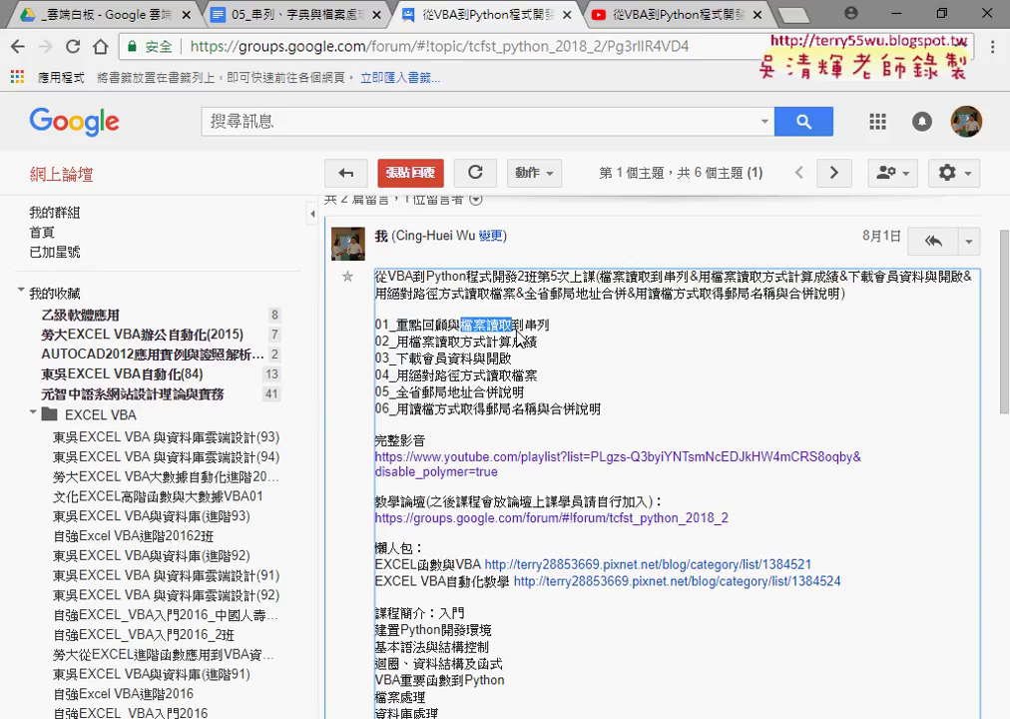
{"action": "left_click_drag", "start_coordinate": [398, 393], "coordinate": [497, 402]}
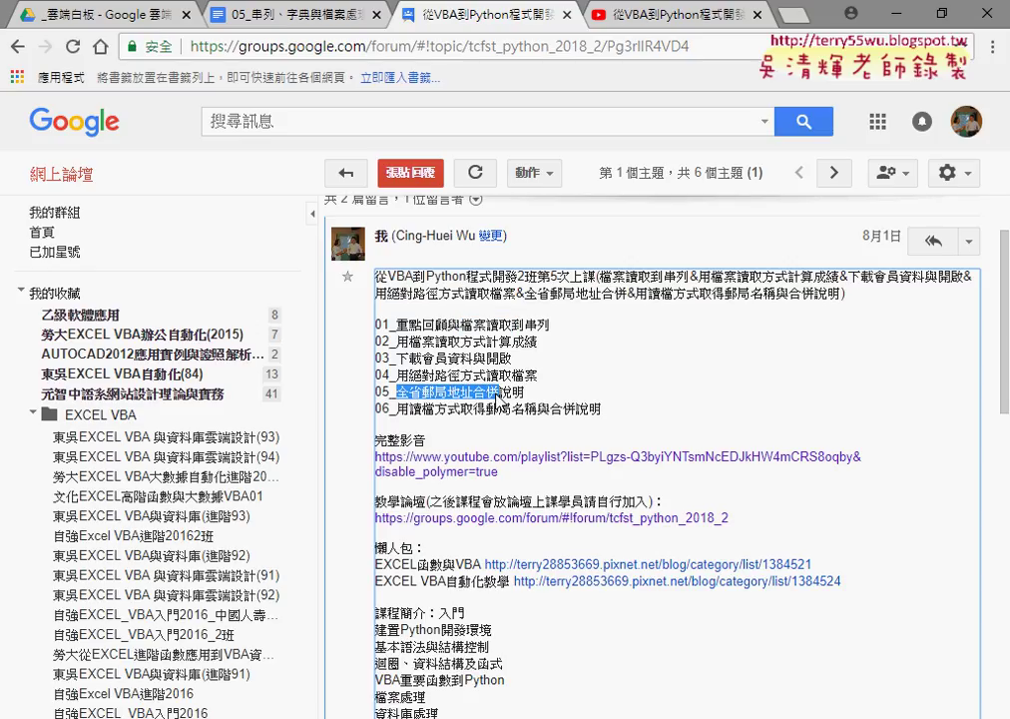
Minimize Chrome and Eclipse to bring the File Explorer window forward
{"action": "left_click", "coordinate": [899, 13]}
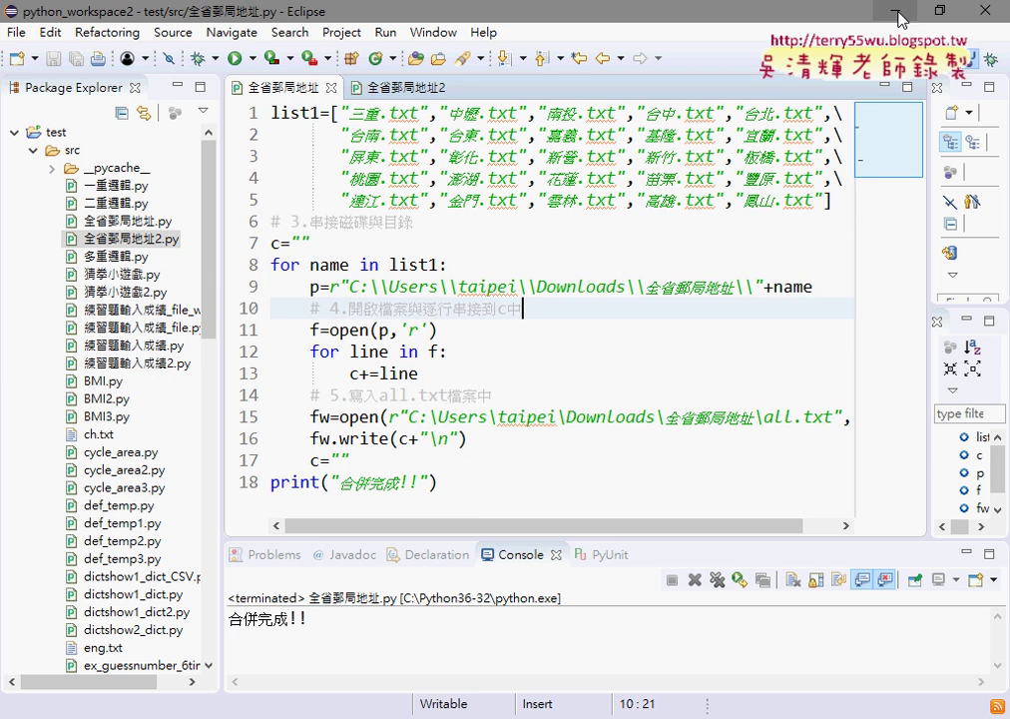
{"action": "left_click", "coordinate": [900, 12]}
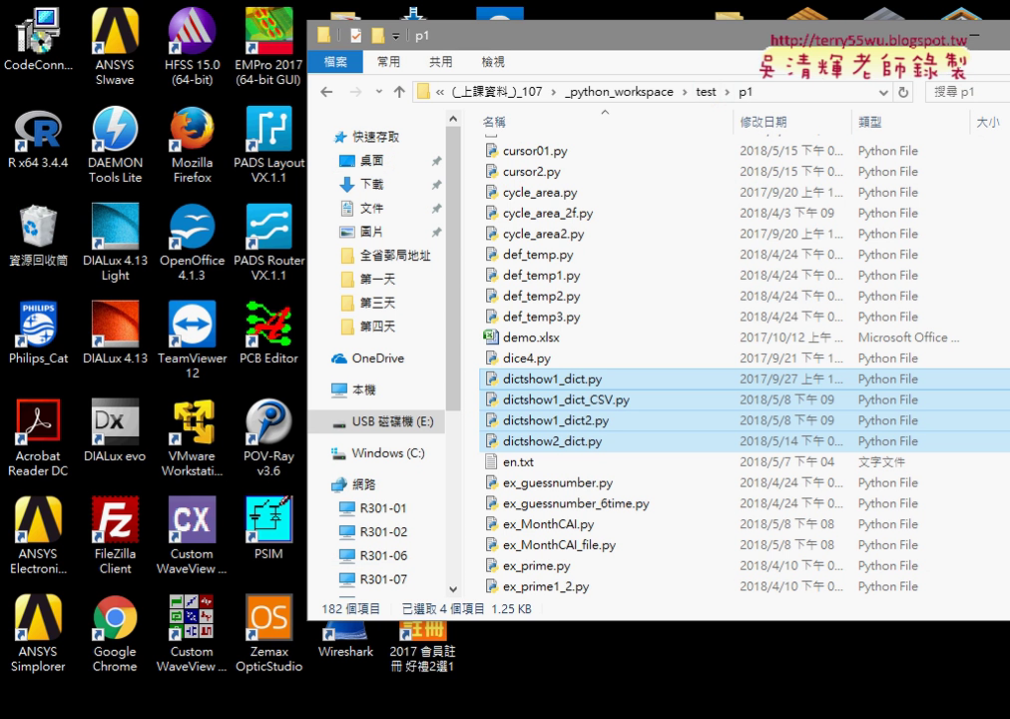
{"action": "key", "text": "super+d"}
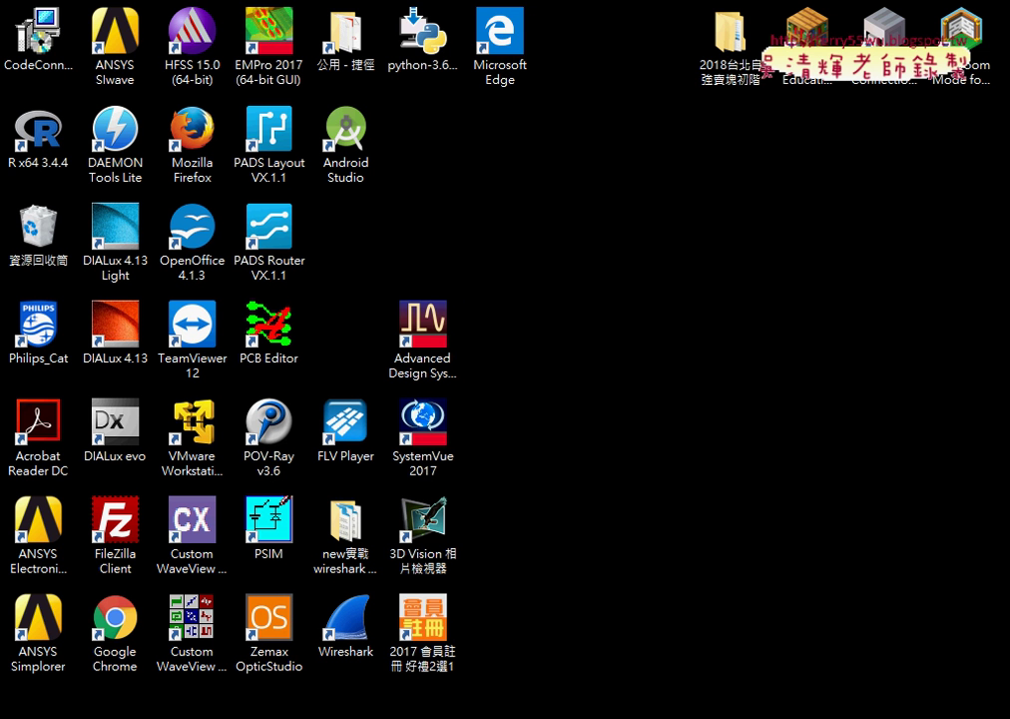
{"action": "left_click", "coordinate": [38, 40]}
{"action": "key", "text": "super+d"}
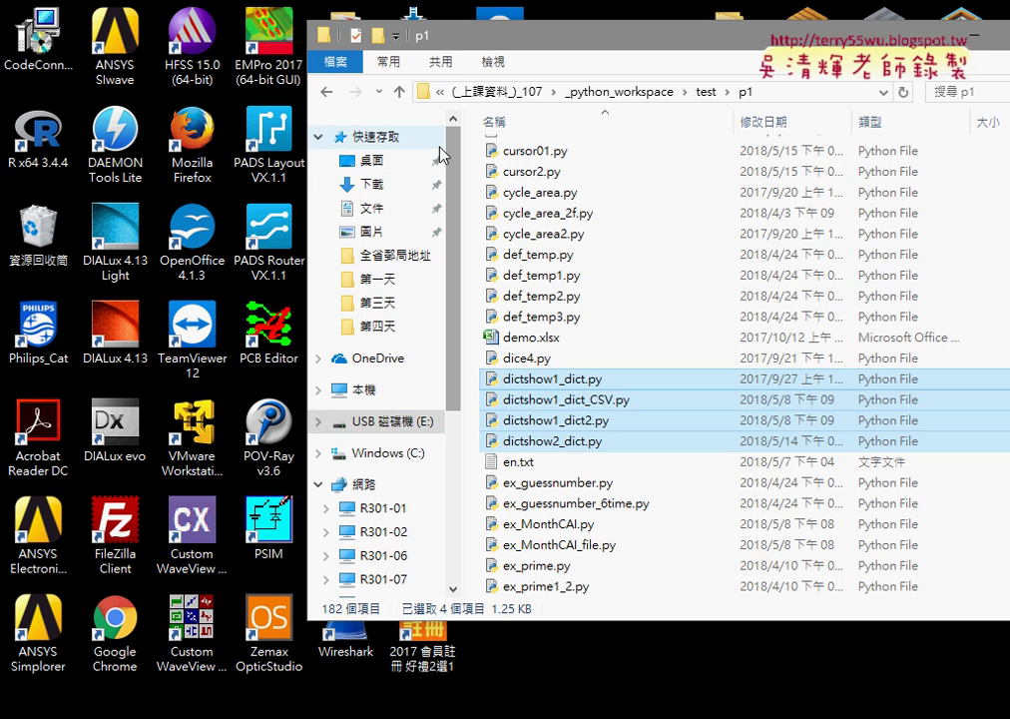
In Downloads sorted by modified date, open 三重.txt from the 全省郵局地址 folder
{"action": "left_click", "coordinate": [376, 197]}
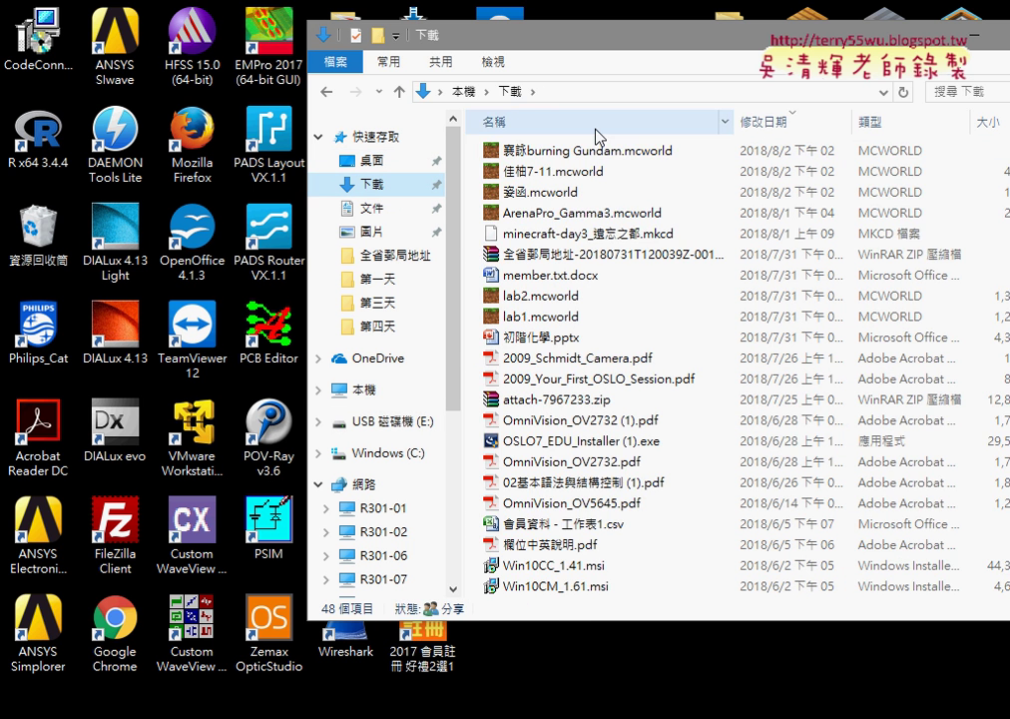
{"action": "left_click", "coordinate": [788, 128]}
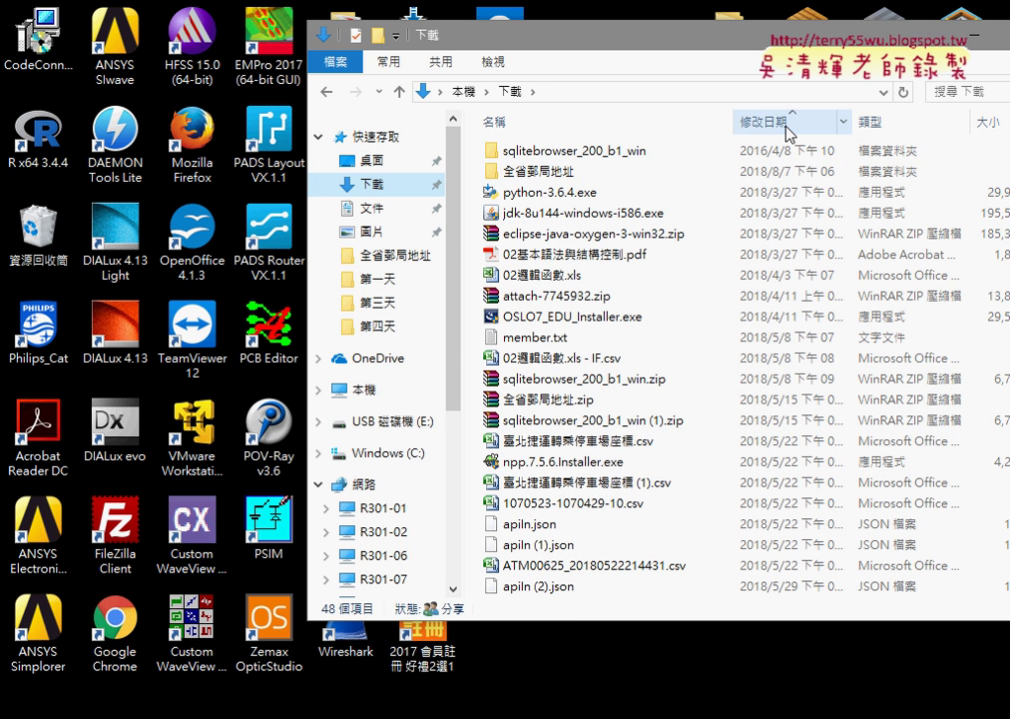
{"action": "double_click", "coordinate": [577, 170]}
{"action": "left_click_drag", "start_coordinate": [459, 34], "coordinate": [230, 15]}
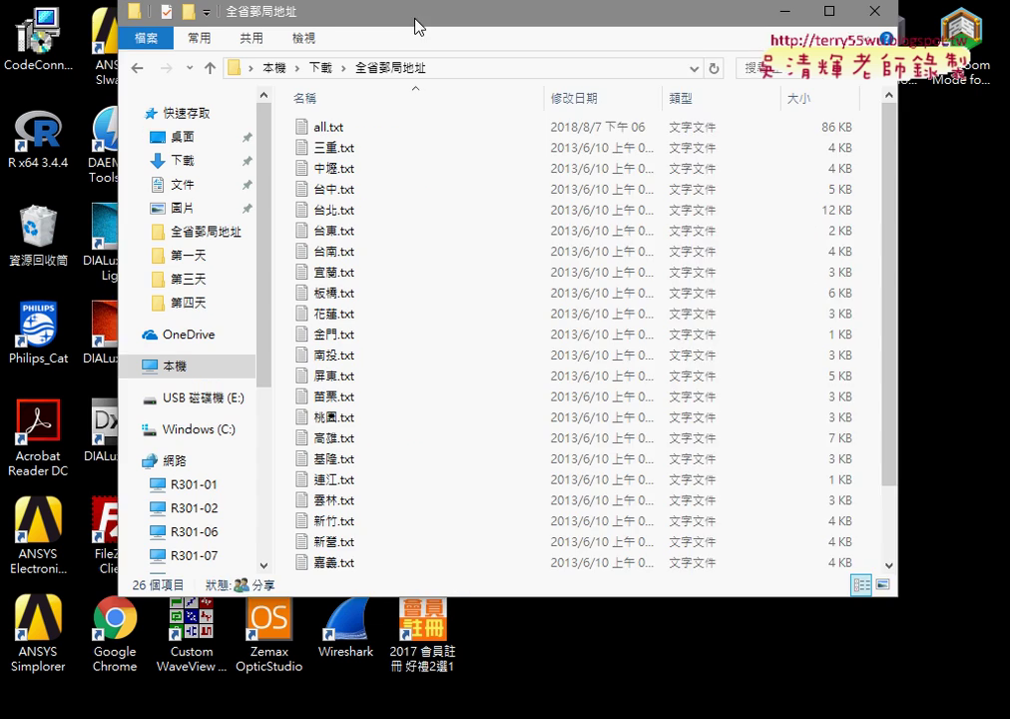
{"action": "left_click", "coordinate": [326, 156]}
{"action": "scroll", "coordinate": [854, 354], "scroll_direction": "down", "scroll_amount": 2}
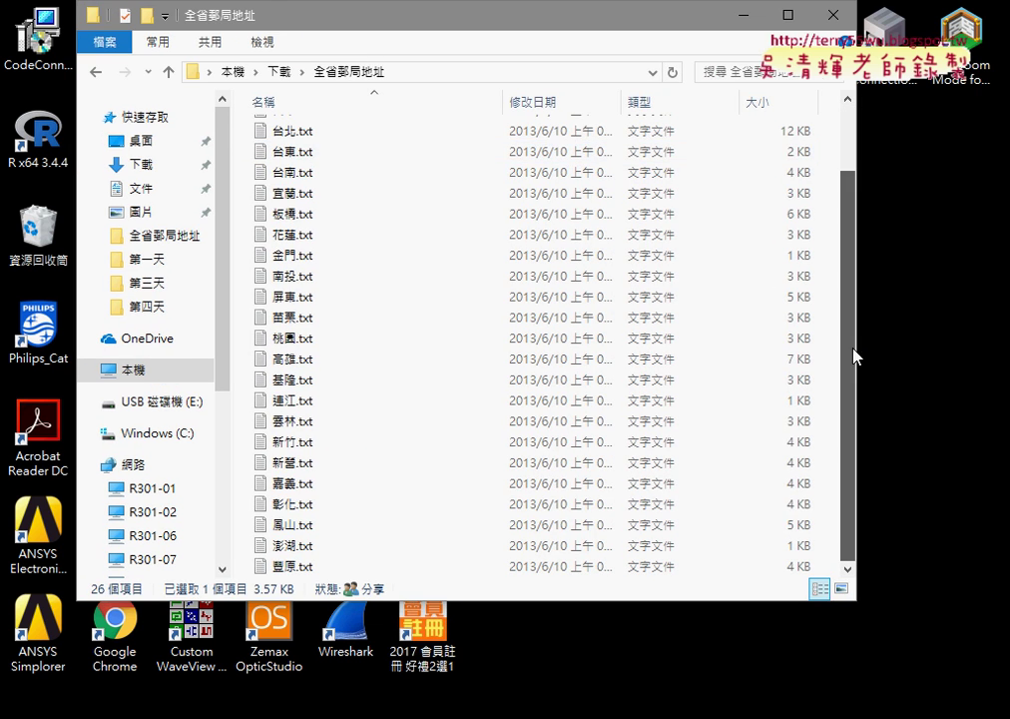
{"action": "scroll", "coordinate": [483, 504], "scroll_direction": "up", "scroll_amount": 3}
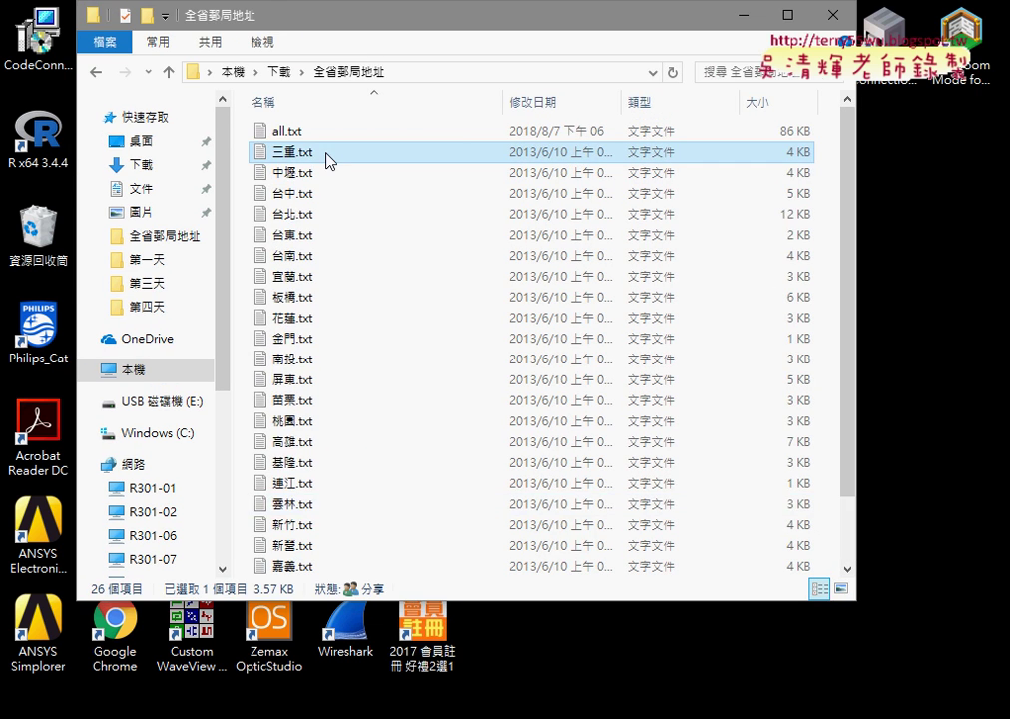
{"action": "double_click", "coordinate": [328, 151]}
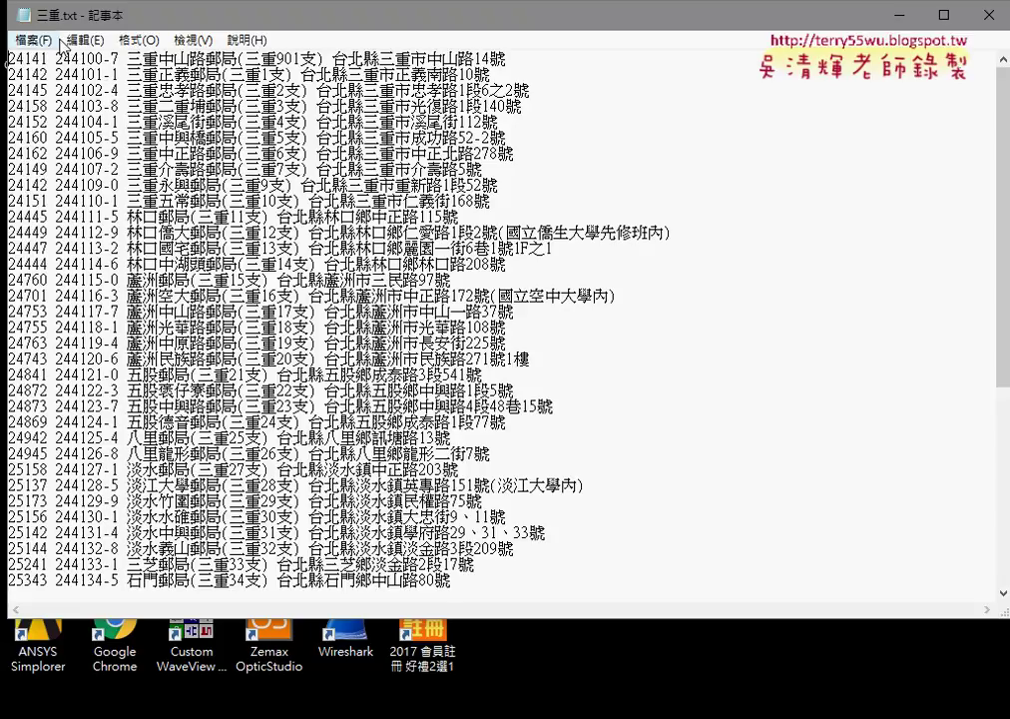
Restore and shift the 三重.txt Notepad window aside, then close it
{"action": "double_click", "coordinate": [145, 22]}
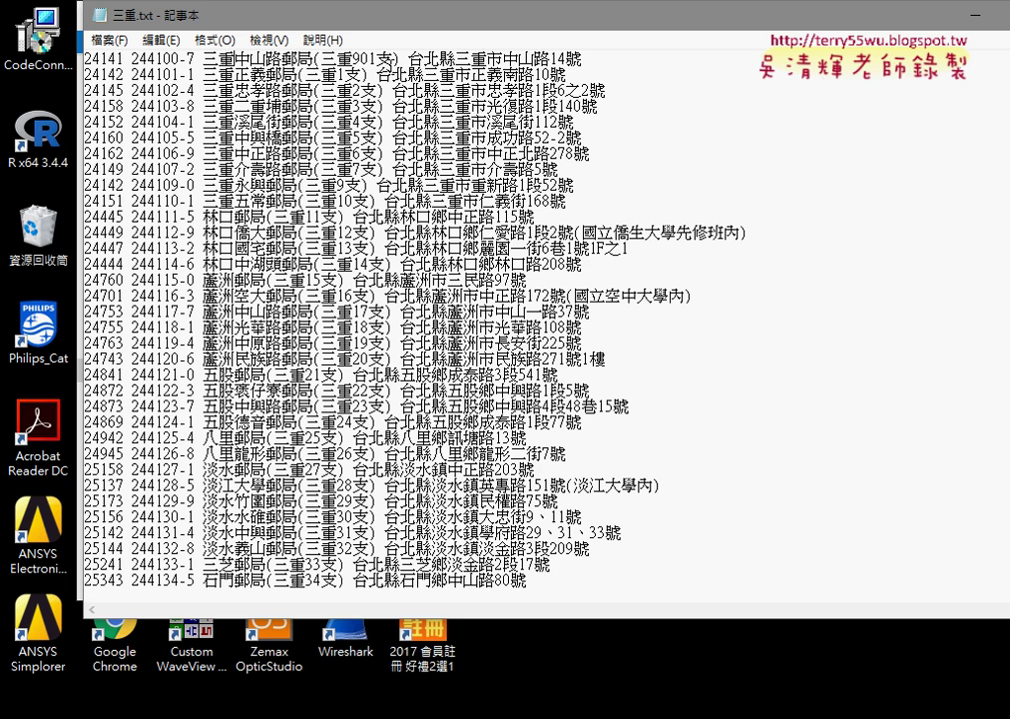
{"action": "left_click_drag", "start_coordinate": [690, 18], "coordinate": [603, 30]}
{"action": "left_click", "coordinate": [978, 30]}
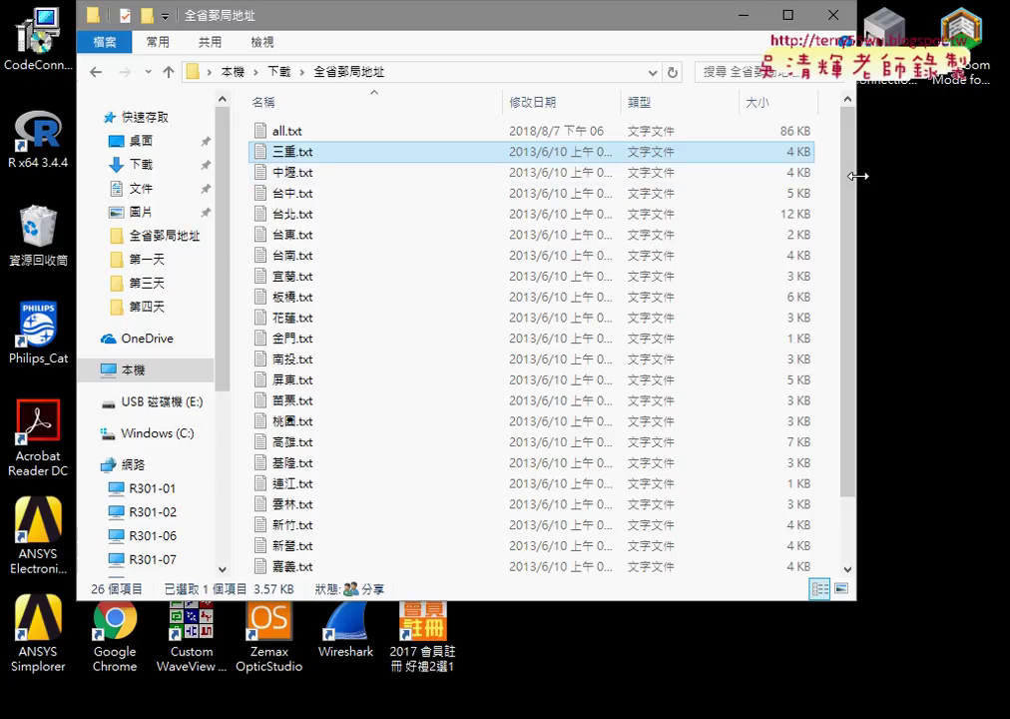
Delete all.txt from the 全省郵局地址 folder
{"action": "mouse_move", "coordinate": [853, 149]}
{"action": "left_mouse_down"}
{"action": "mouse_move", "coordinate": [806, 178]}
{"action": "mouse_move", "coordinate": [359, 581]}
{"action": "left_mouse_up"}
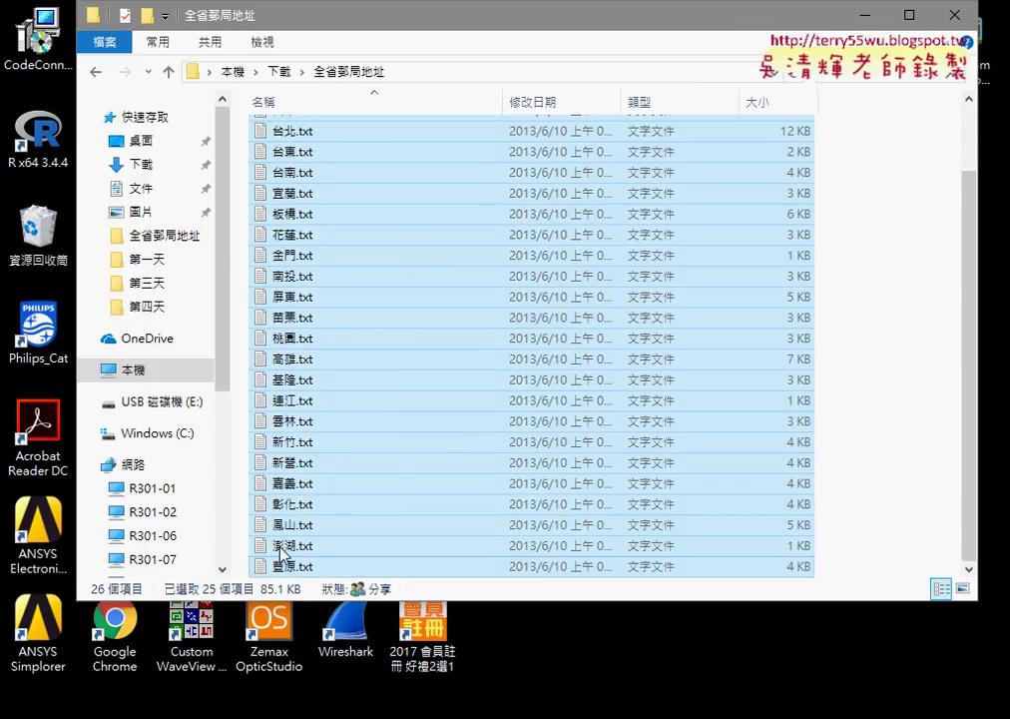
{"action": "scroll", "coordinate": [619, 400], "scroll_direction": "up", "scroll_amount": 2}
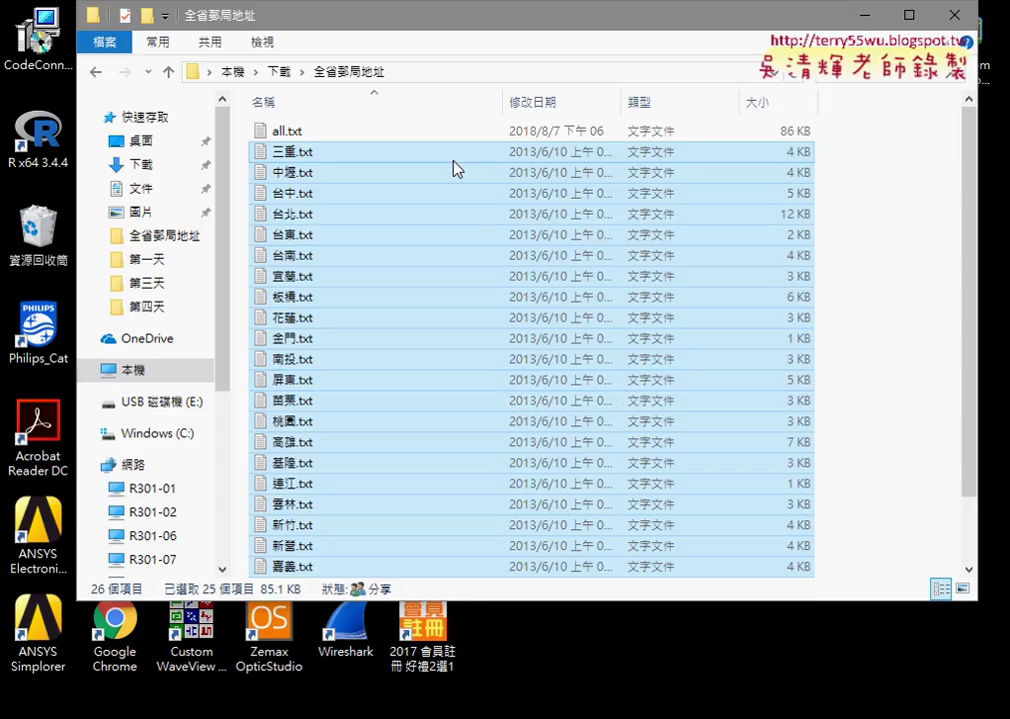
{"action": "left_click", "coordinate": [377, 136]}
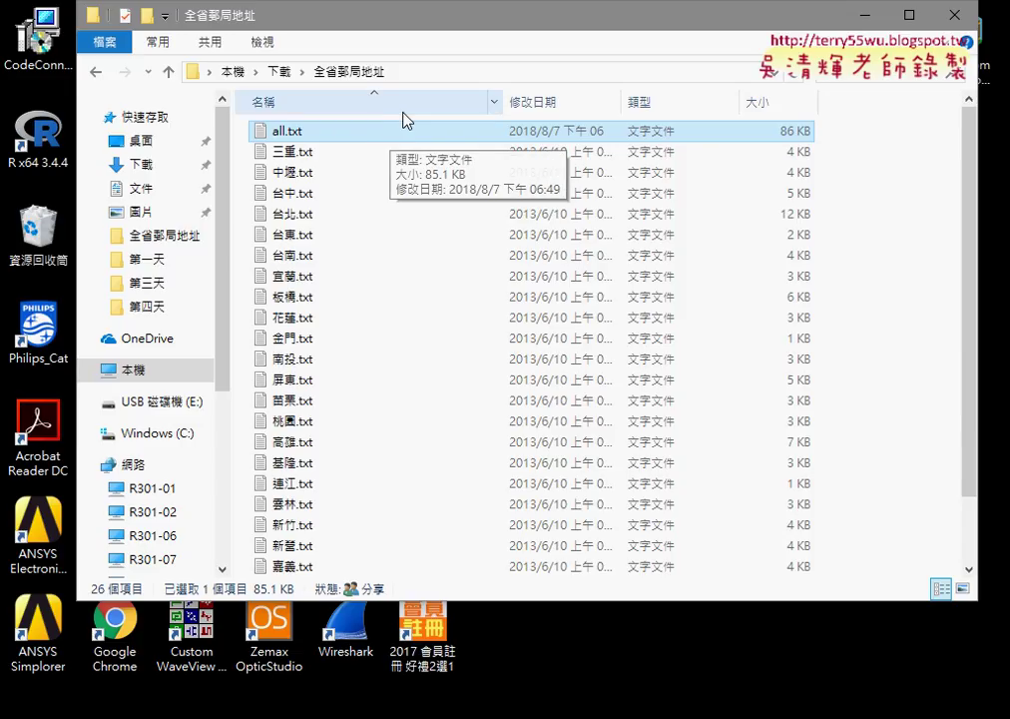
{"action": "right_click", "coordinate": [328, 138]}
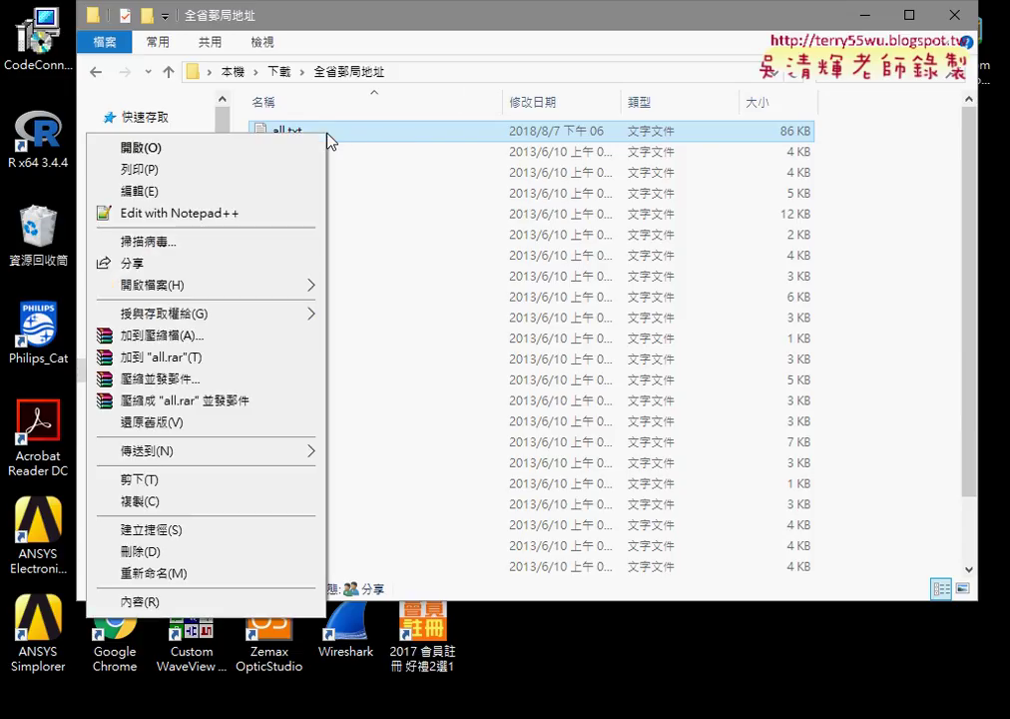
{"action": "left_click", "coordinate": [235, 551]}
Launch a command prompt in the folder via cmd in the address bar
{"action": "left_click", "coordinate": [473, 73]}
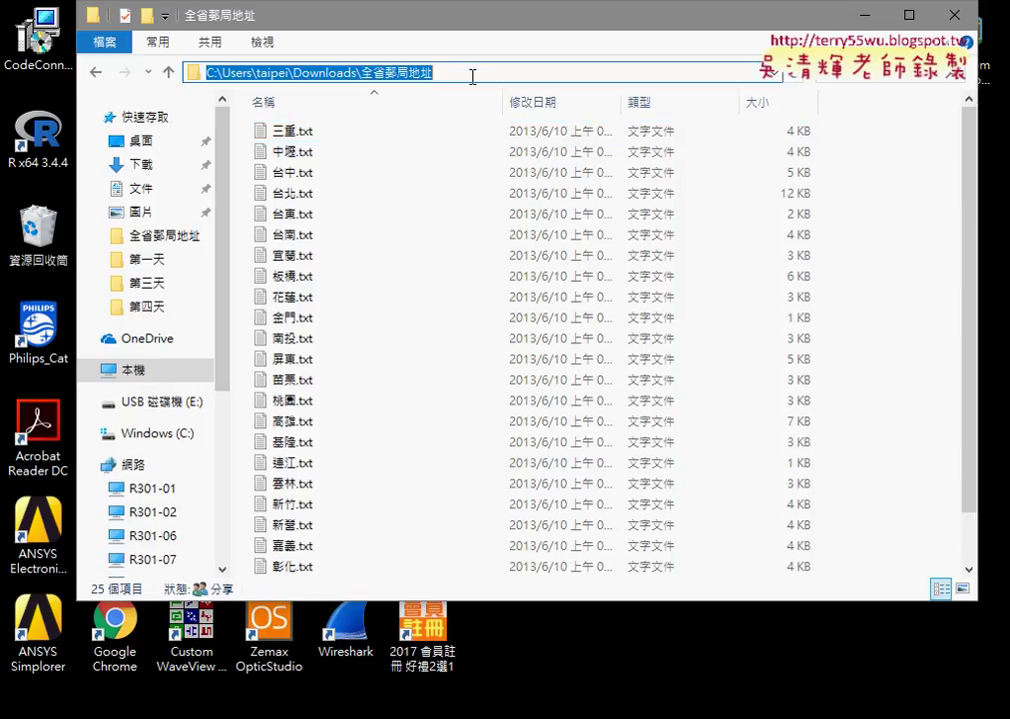
{"action": "type", "text": "c"}
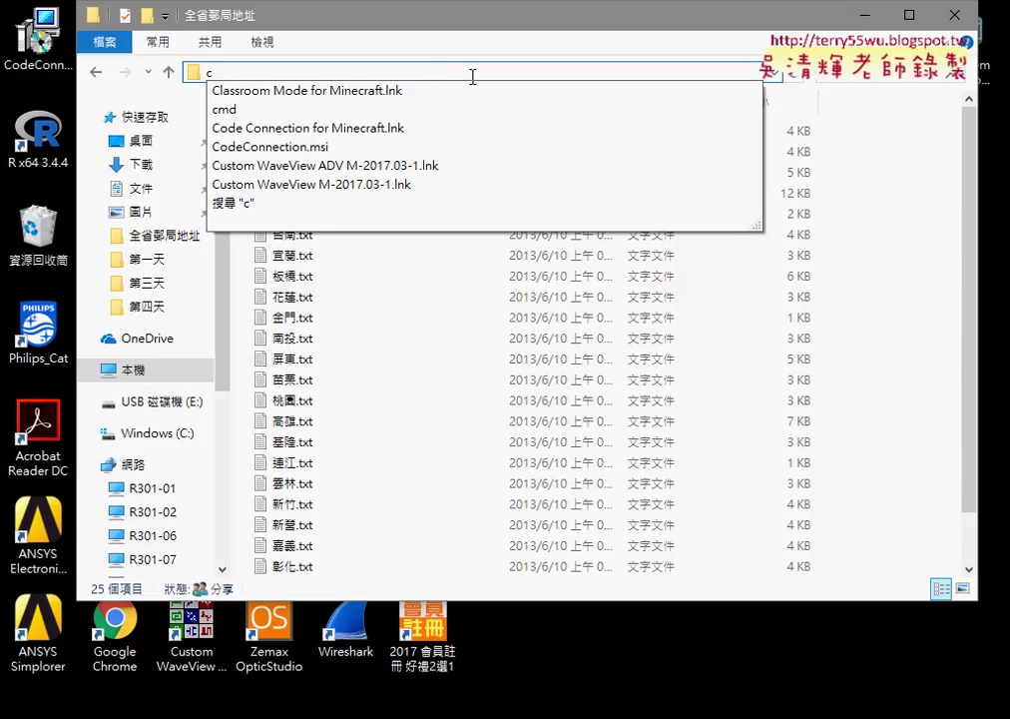
{"action": "type", "text": "md"}
{"action": "key", "text": "Return"}
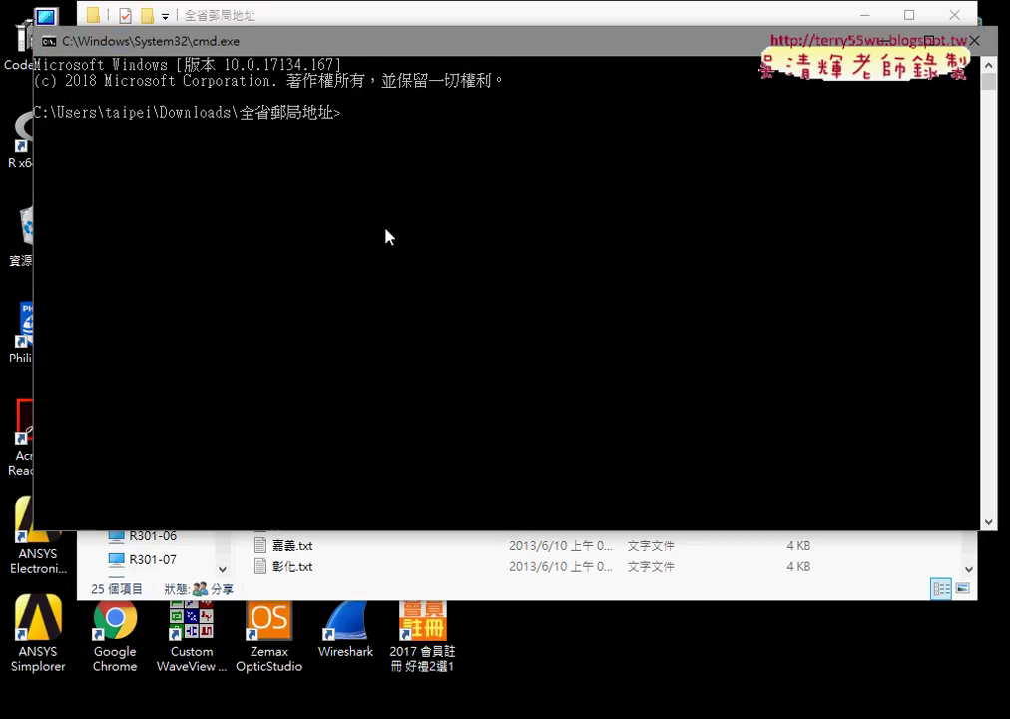
Run dir /b > dir.txt to write the folder's file names into dir.txt
{"action": "type", "text": "ㄉㄜ"}
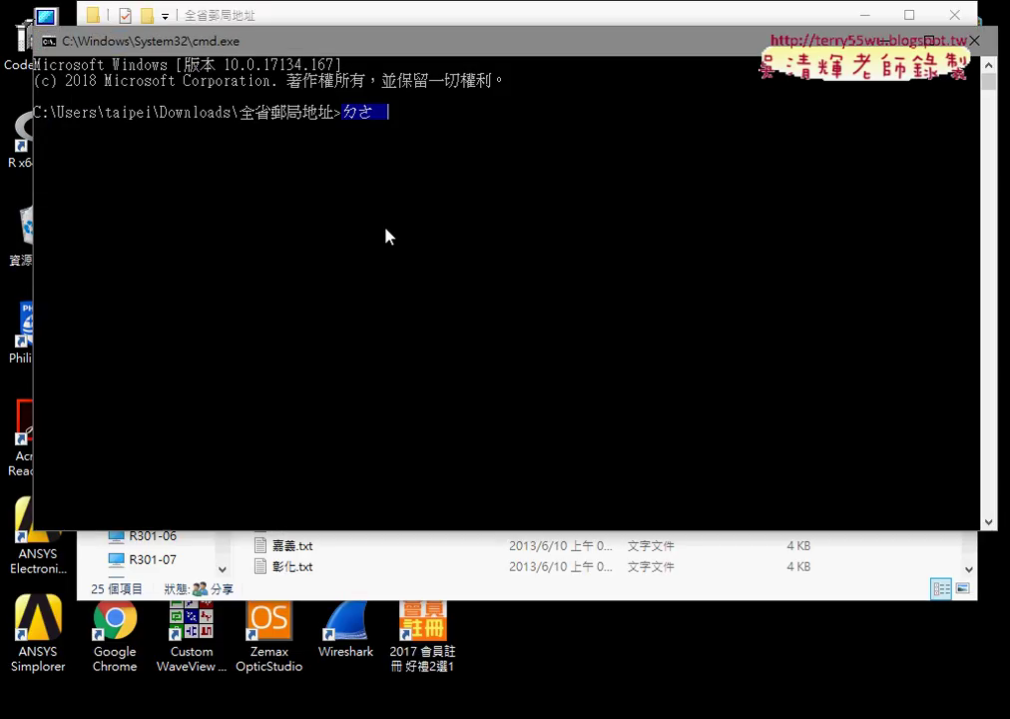
{"action": "key", "text": "Escape"}
{"action": "type", "text": "di"}
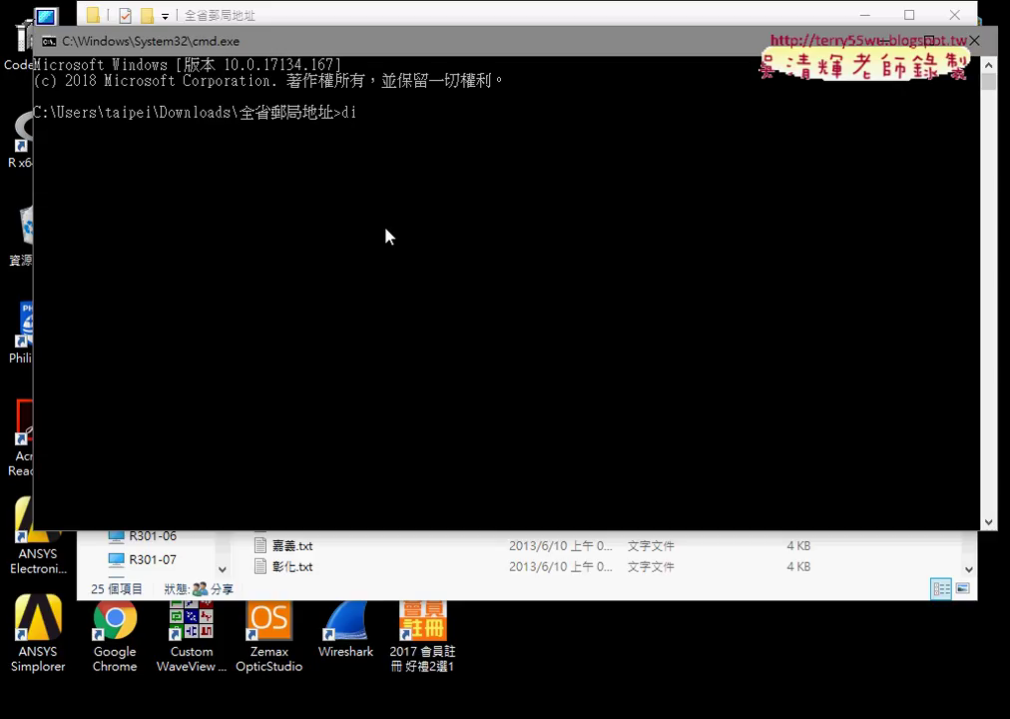
{"action": "type", "text": "r"}
{"action": "type", "text": " /b "}
{"action": "type", "text": ">"}
{"action": "type", "text": "di"}
{"action": "type", "text": "r.tx"}
{"action": "type", "text": "t"}
{"action": "key", "text": "Return"}
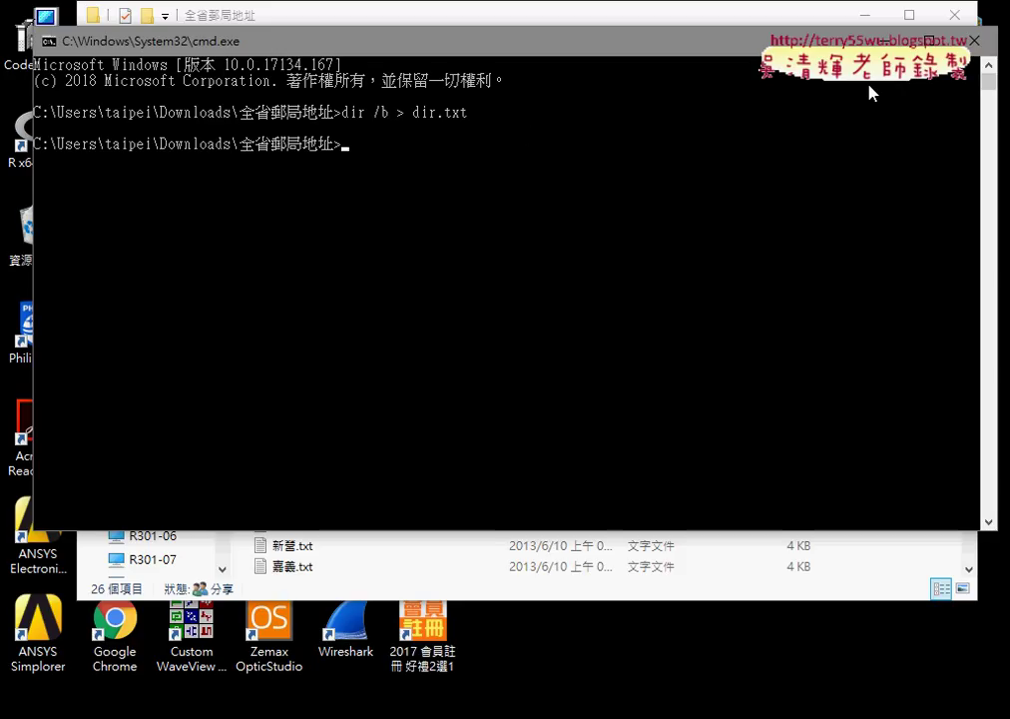
Close the prompt, open dir.txt and select its 25 post-office file names, then return to Eclipse
{"action": "left_click", "coordinate": [883, 40]}
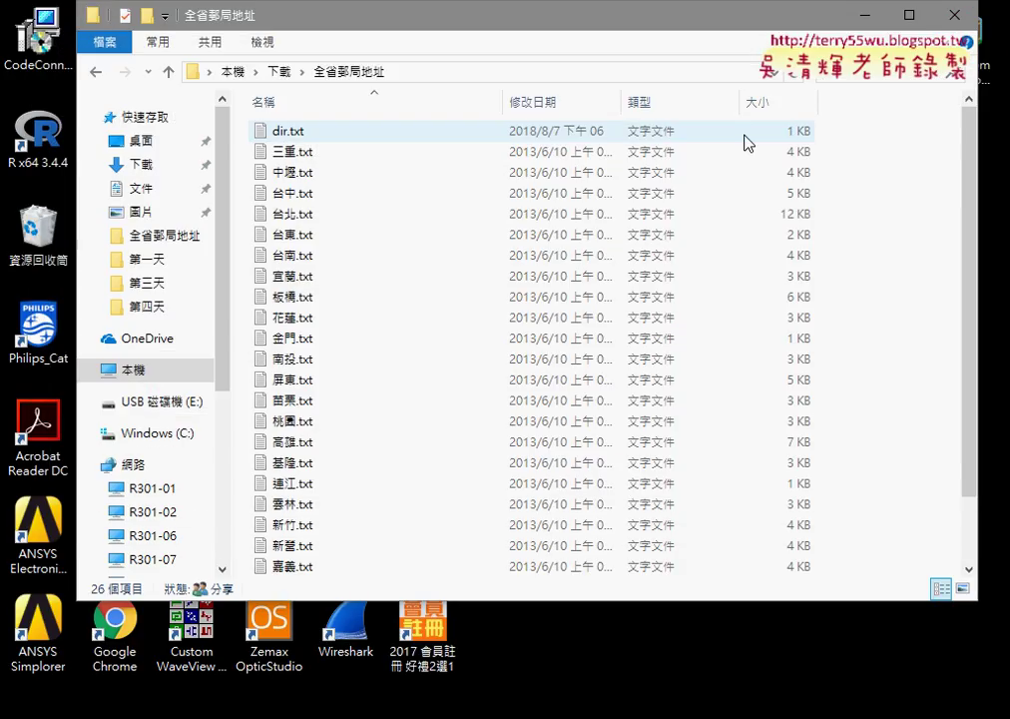
{"action": "double_click", "coordinate": [317, 132]}
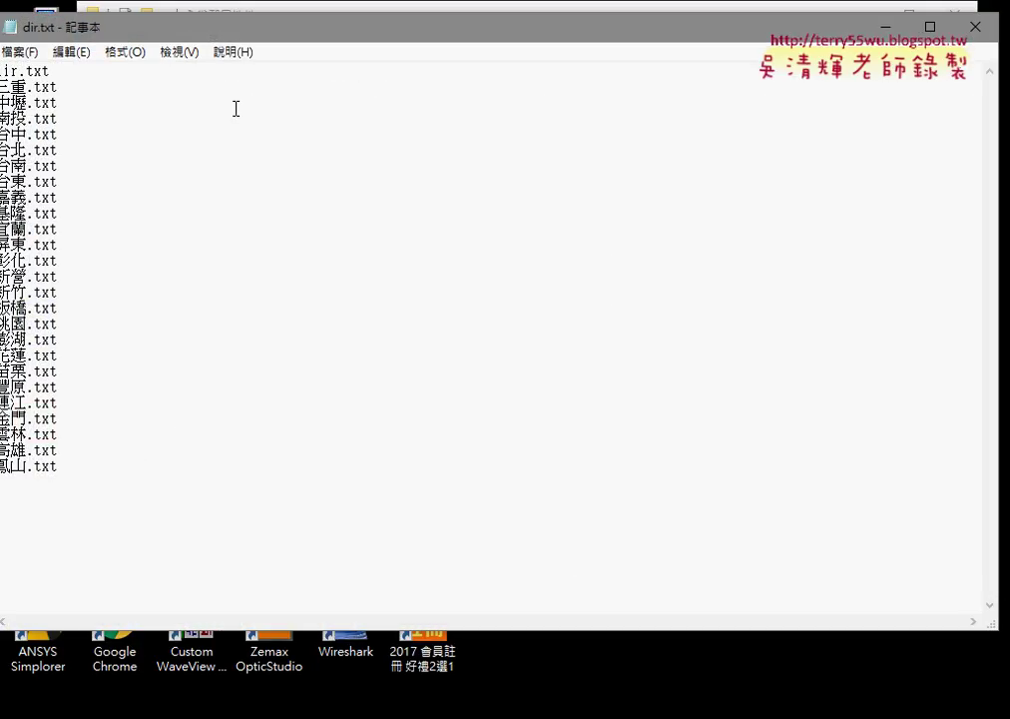
{"action": "left_click_drag", "start_coordinate": [250, 29], "coordinate": [370, 25]}
{"action": "mouse_move", "coordinate": [208, 462]}
{"action": "left_mouse_down"}
{"action": "mouse_move", "coordinate": [165, 429]}
{"action": "mouse_move", "coordinate": [90, 74]}
{"action": "left_mouse_up"}
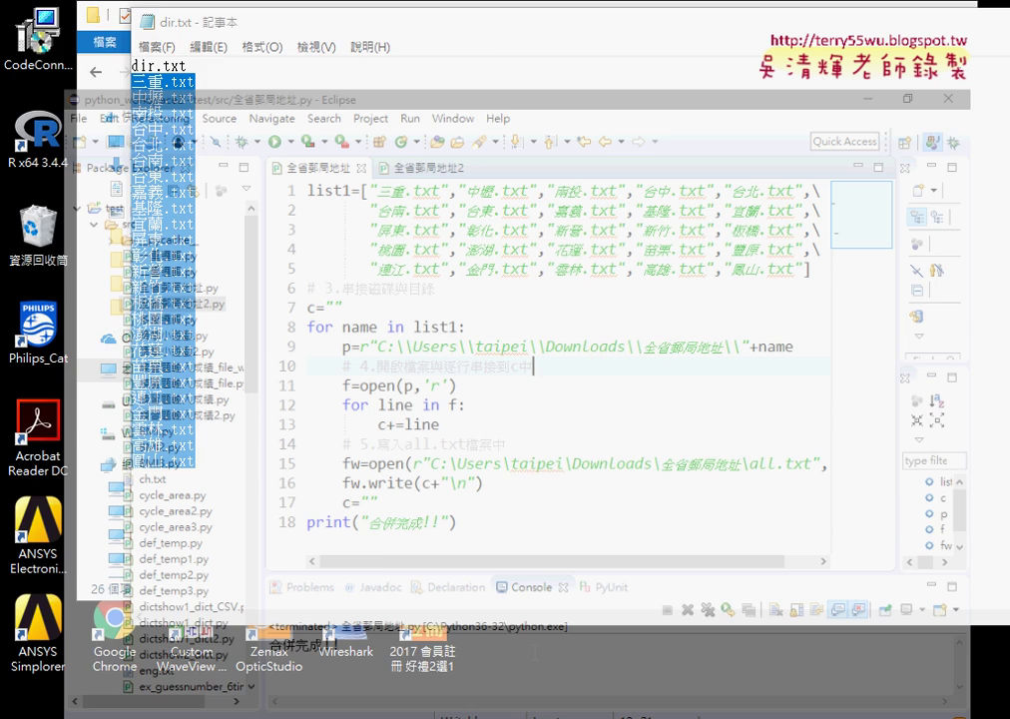
{"action": "left_click", "coordinate": [499, 584]}
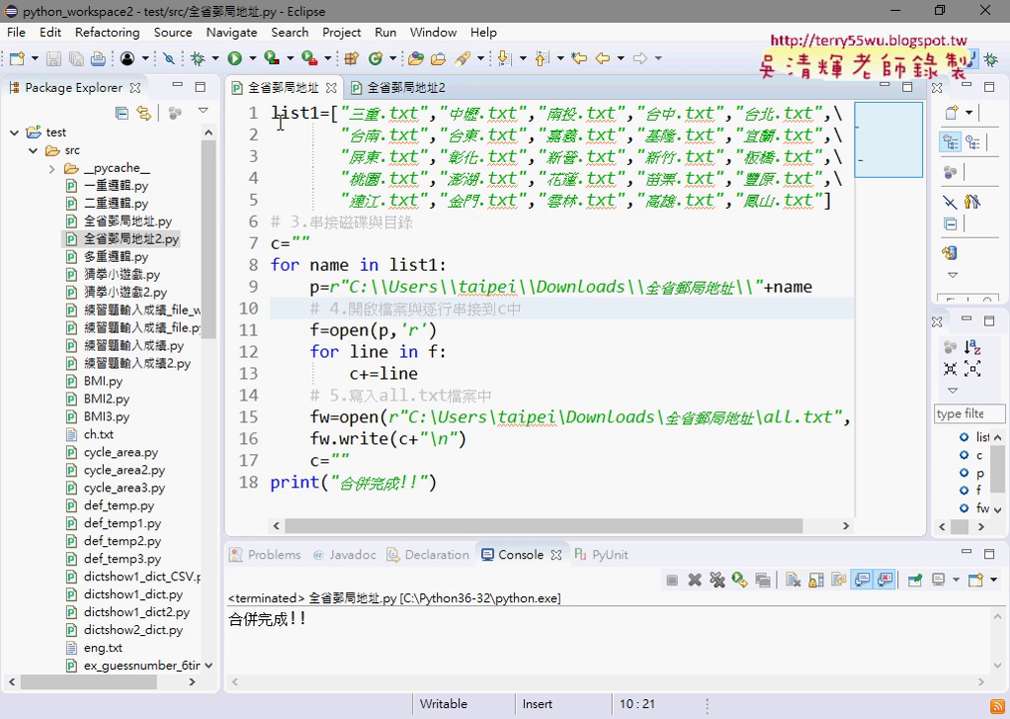
{"action": "left_click_drag", "start_coordinate": [343, 111], "coordinate": [827, 200]}
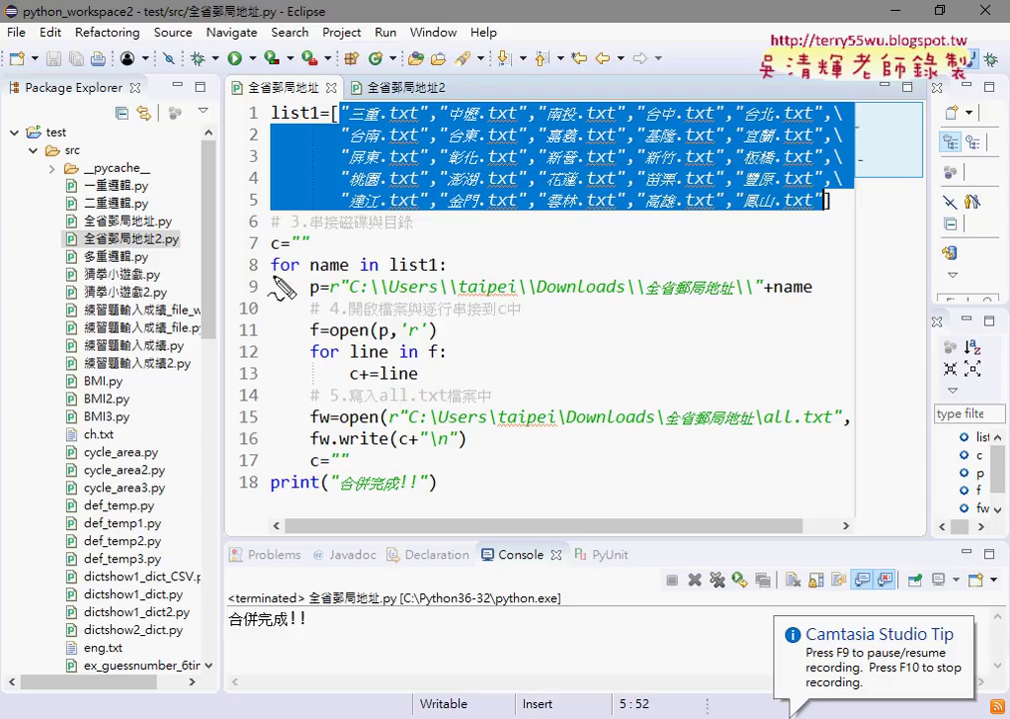
{"action": "left_click_drag", "start_coordinate": [271, 272], "coordinate": [302, 278]}
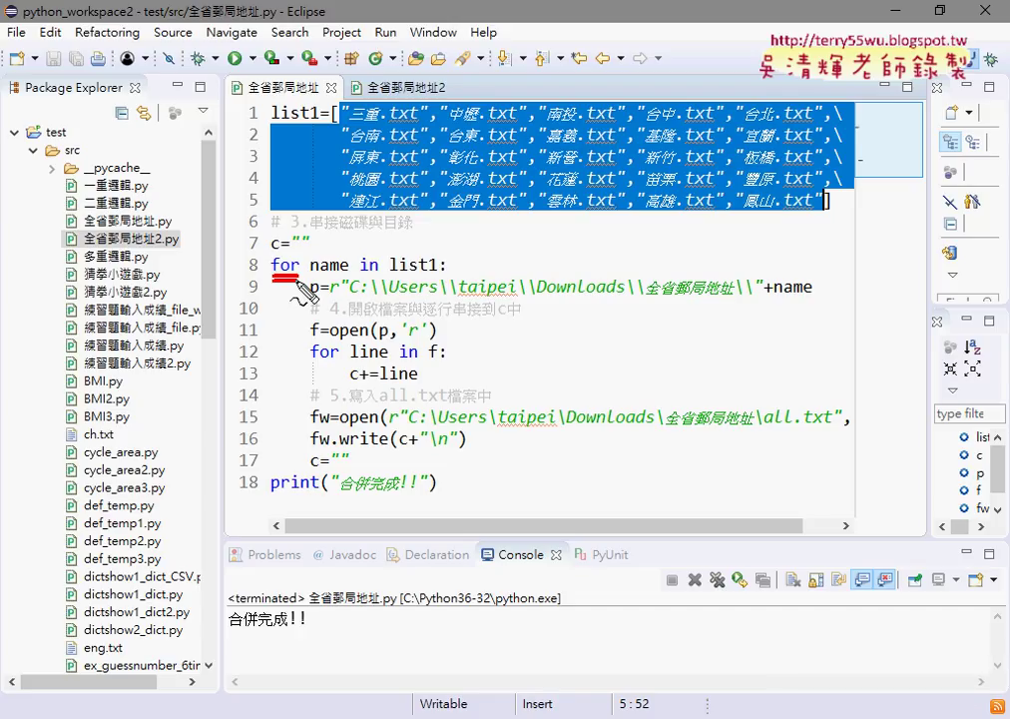
{"action": "left_click_drag", "start_coordinate": [392, 272], "coordinate": [436, 271]}
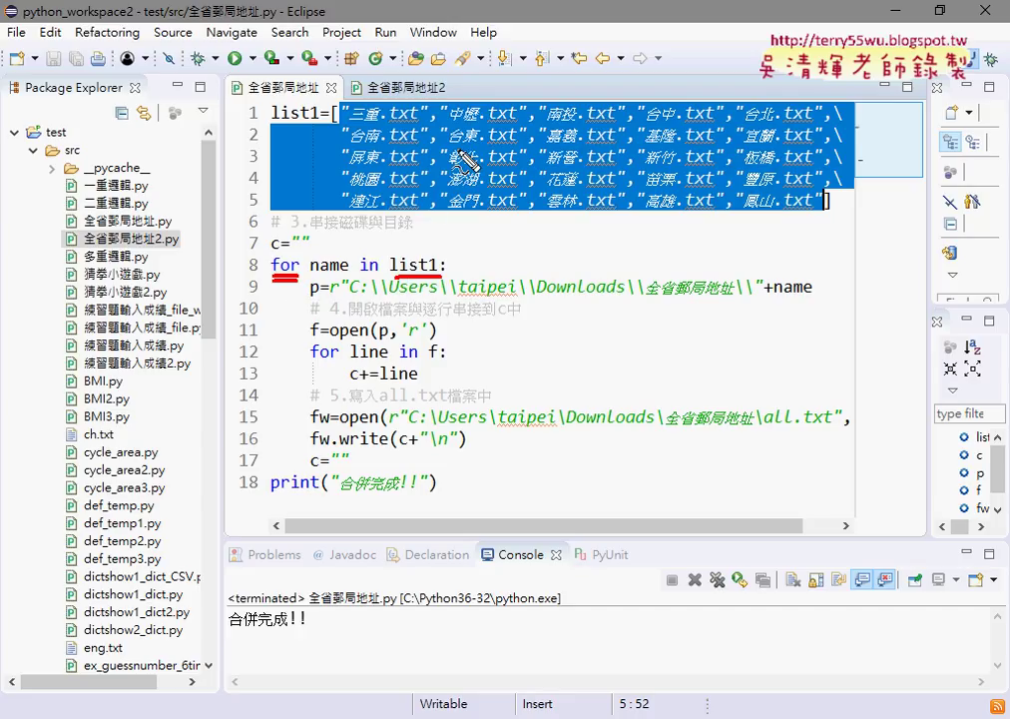
{"action": "mouse_move", "coordinate": [376, 123]}
{"action": "left_mouse_down"}
{"action": "mouse_move", "coordinate": [398, 119]}
{"action": "mouse_move", "coordinate": [329, 265]}
{"action": "mouse_move", "coordinate": [322, 256]}
{"action": "left_mouse_up"}
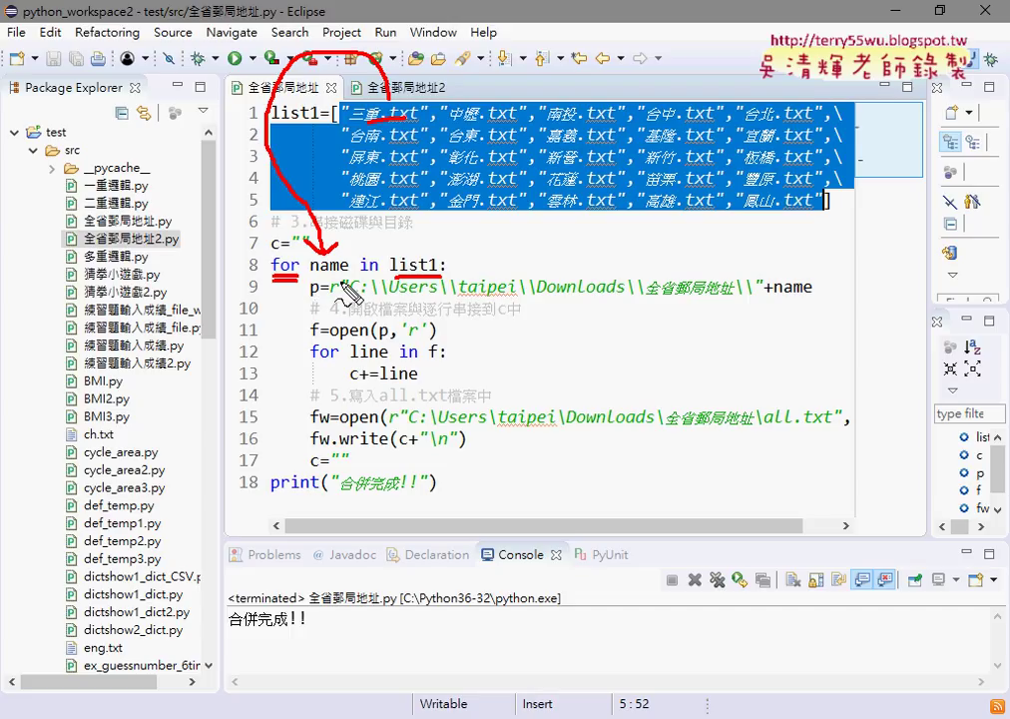
{"action": "left_click_drag", "start_coordinate": [307, 299], "coordinate": [326, 305]}
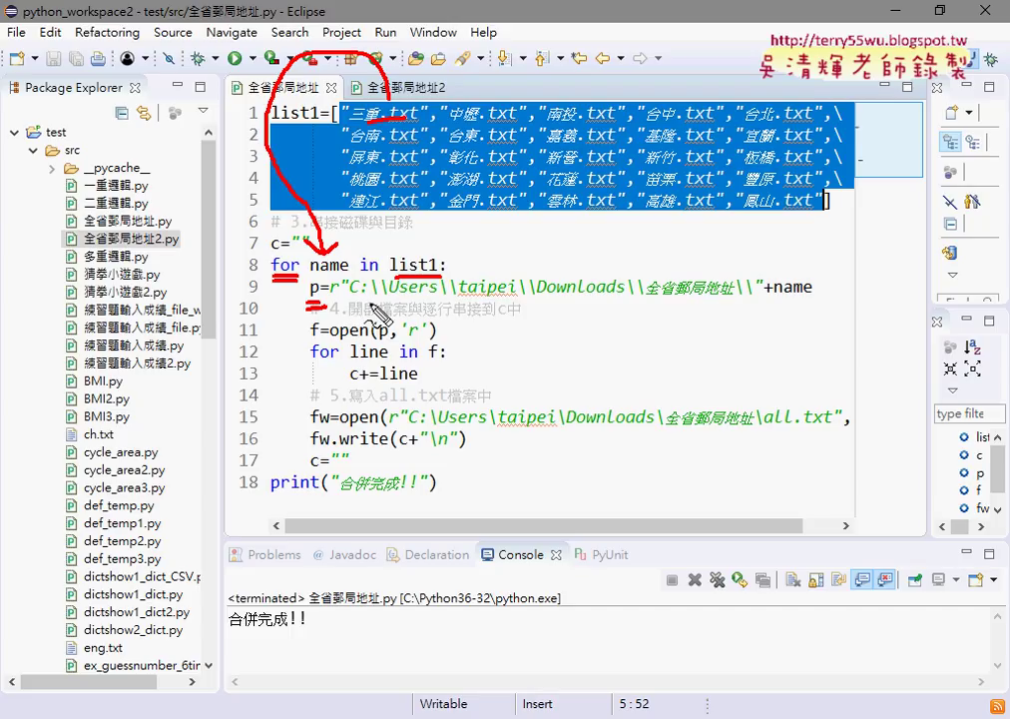
{"action": "left_click_drag", "start_coordinate": [351, 309], "coordinate": [739, 320]}
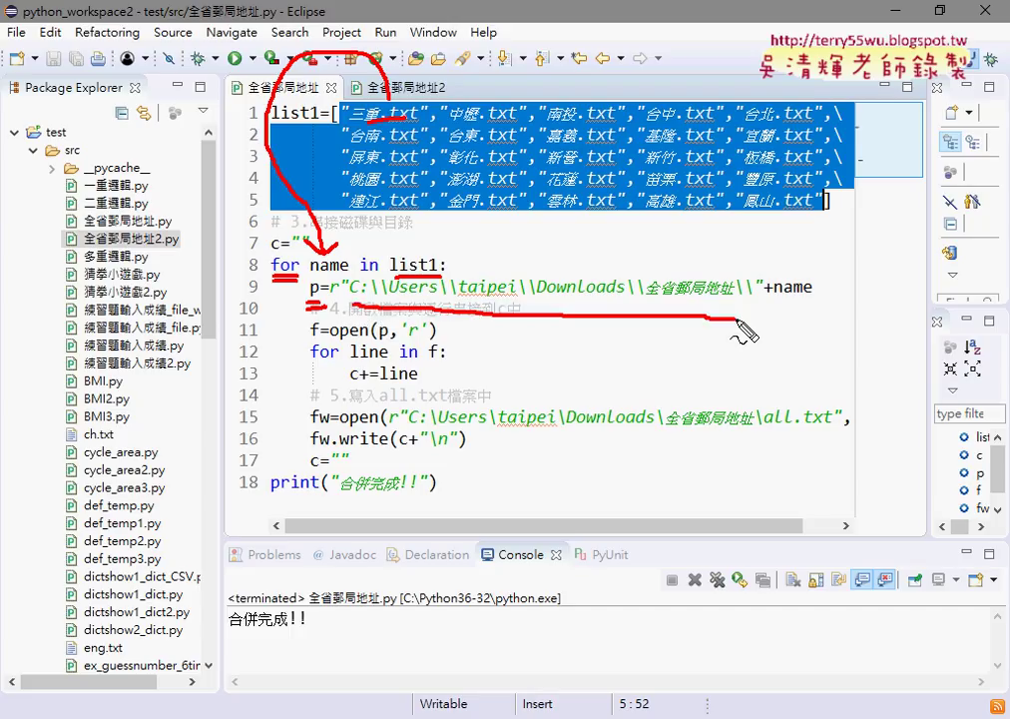
{"action": "mouse_move", "coordinate": [345, 300]}
{"action": "left_mouse_down"}
{"action": "mouse_move", "coordinate": [739, 317]}
{"action": "mouse_move", "coordinate": [809, 297]}
{"action": "left_mouse_up"}
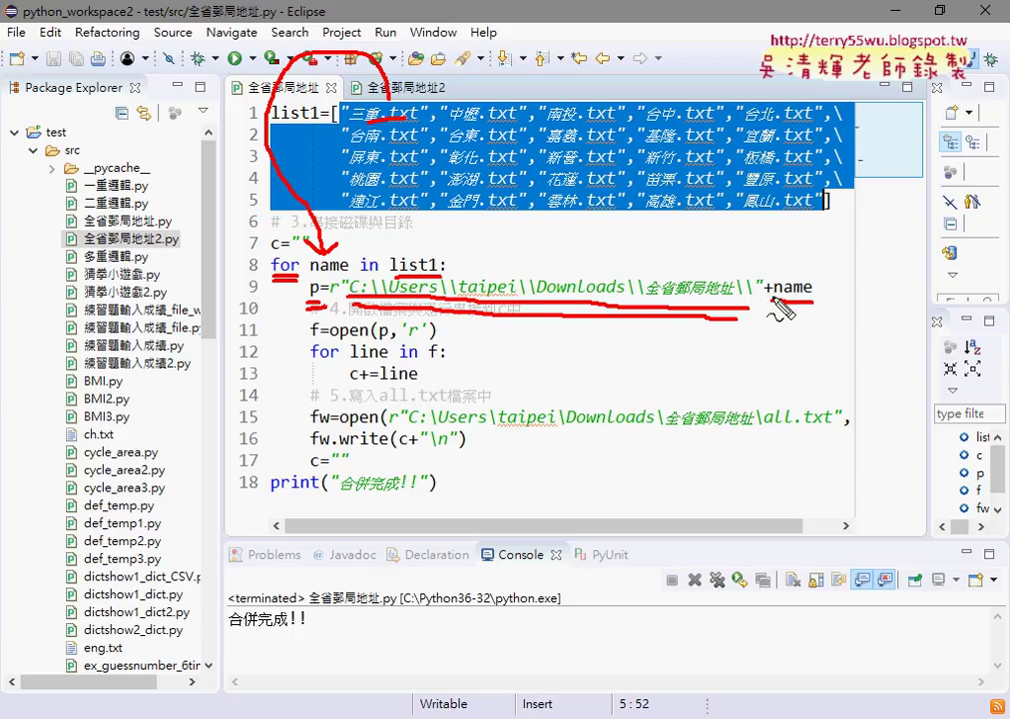
{"action": "left_click_drag", "start_coordinate": [761, 317], "coordinate": [805, 314]}
{"action": "left_click_drag", "start_coordinate": [308, 302], "coordinate": [325, 302]}
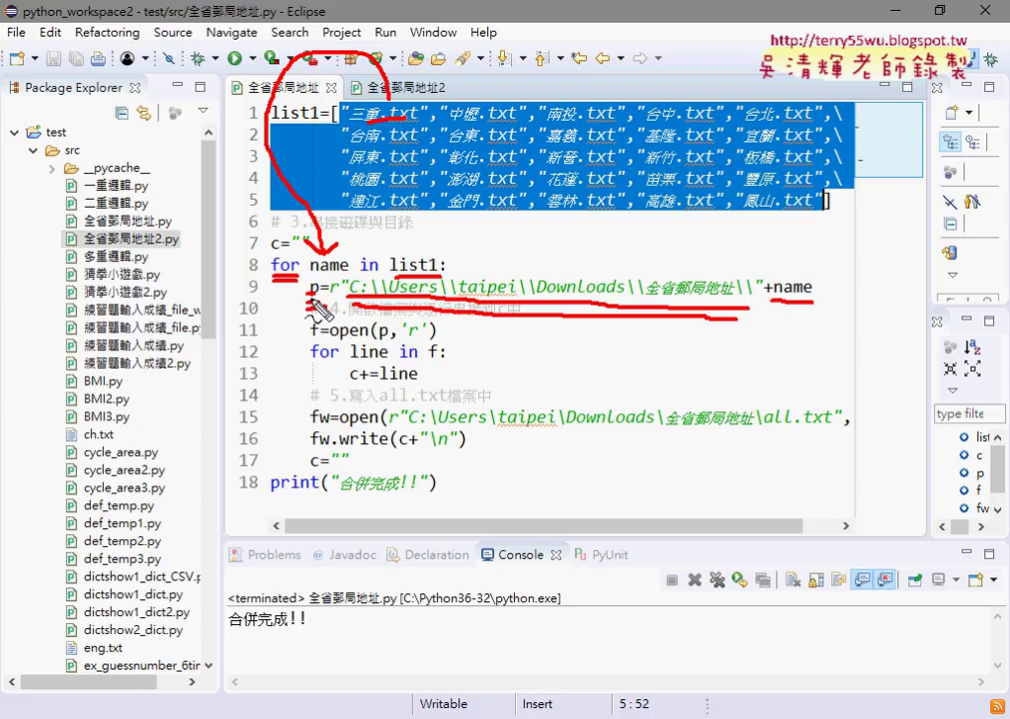
{"action": "left_click_drag", "start_coordinate": [380, 343], "coordinate": [392, 343]}
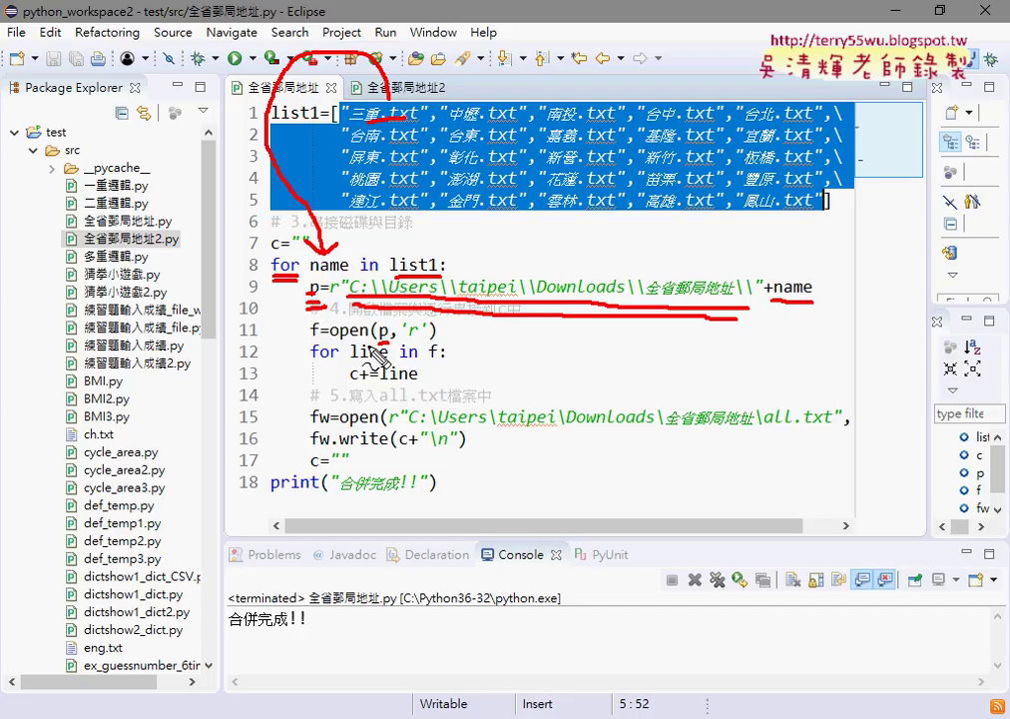
{"action": "left_click_drag", "start_coordinate": [405, 339], "coordinate": [422, 339]}
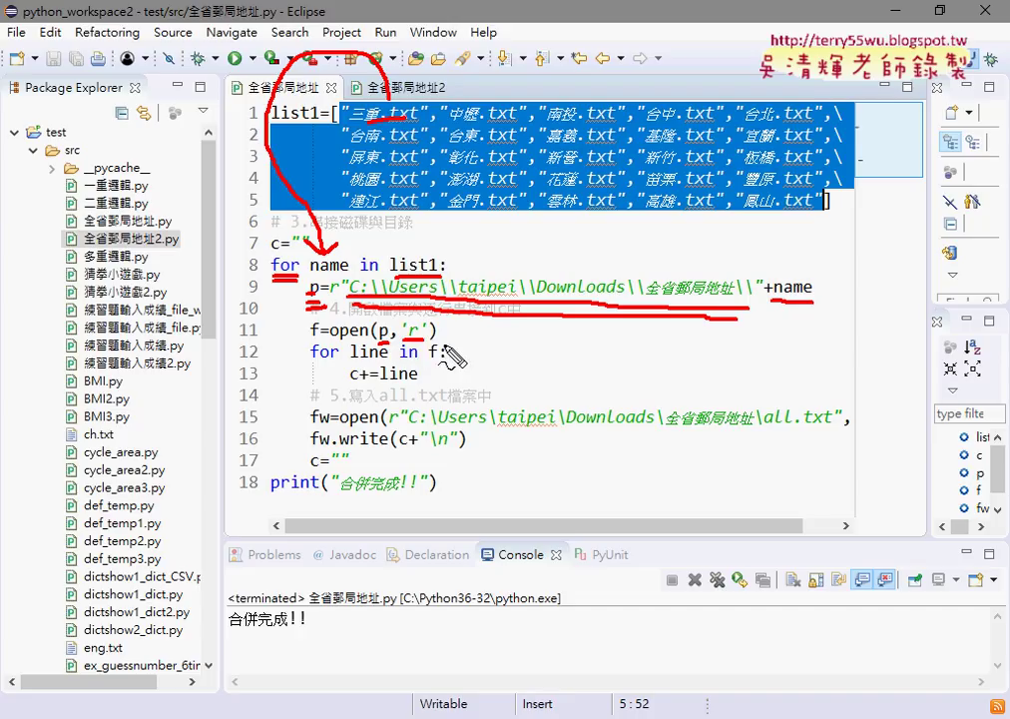
{"action": "key", "text": "Escape"}
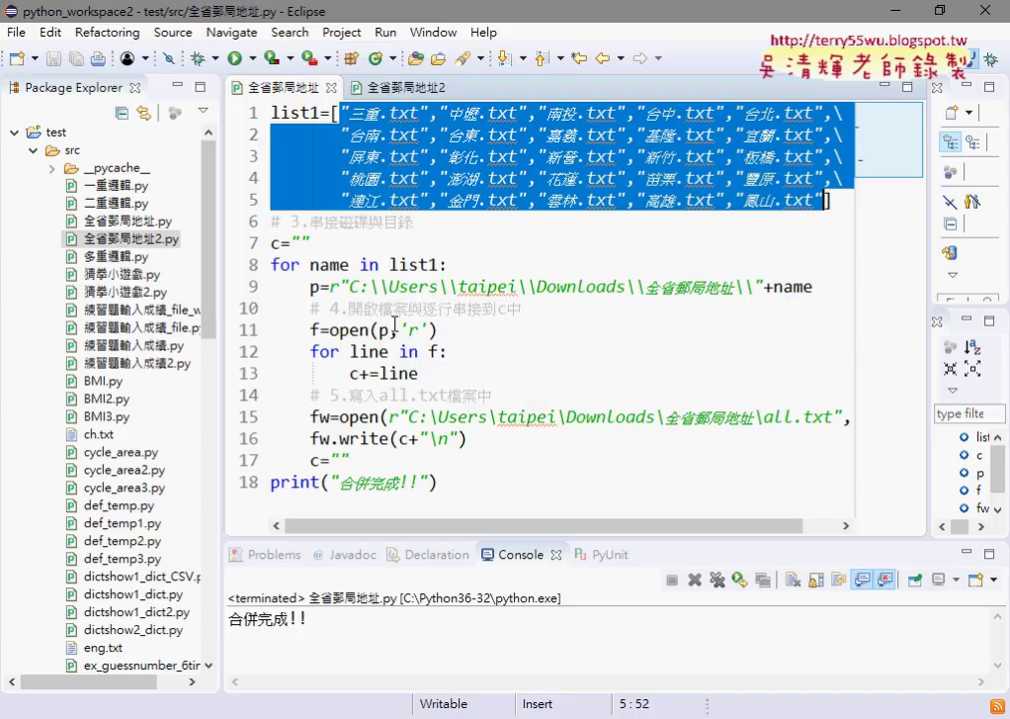
{"action": "left_click", "coordinate": [400, 330]}
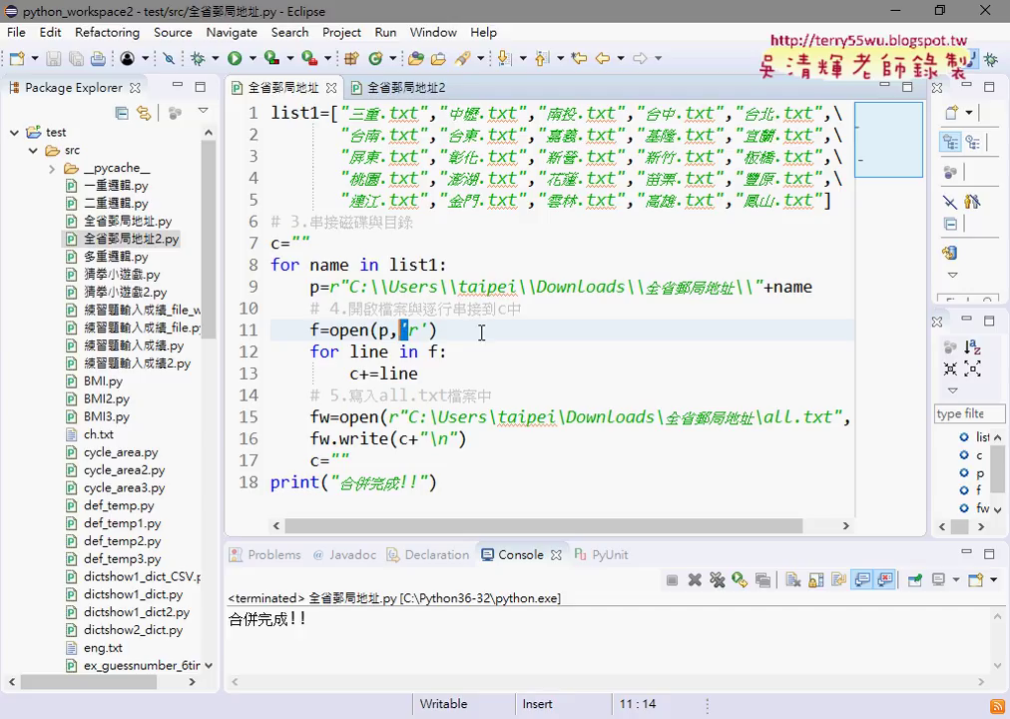
Change the r mode on line 11 from single to double quotes
{"action": "type", "text": "\""}
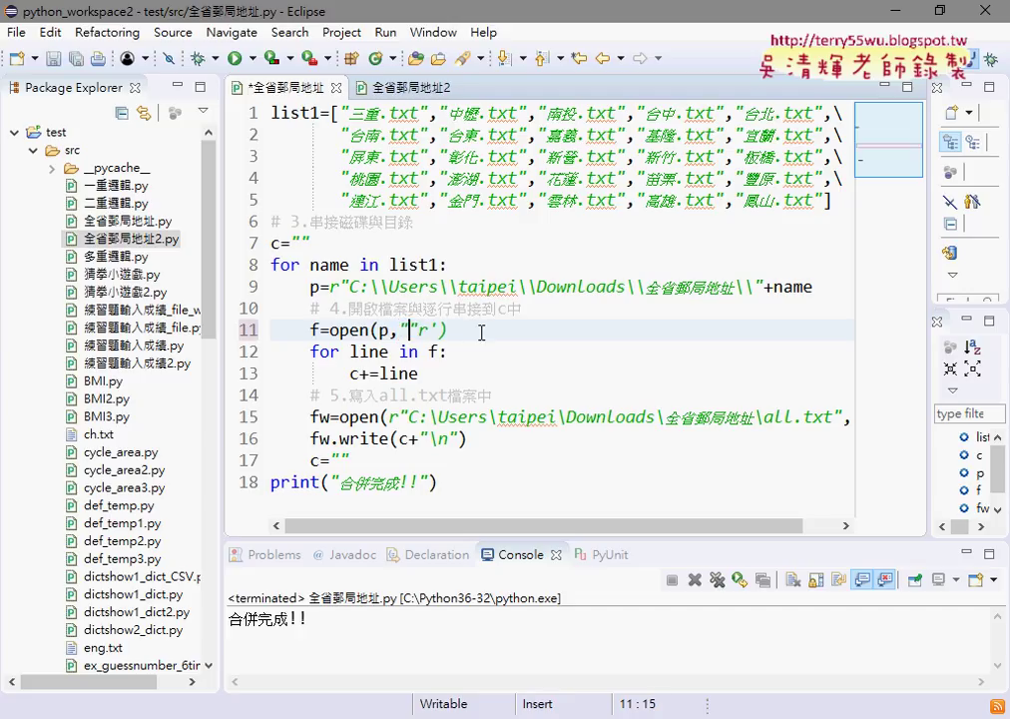
{"action": "key", "text": "Delete"}
{"action": "key", "text": "Right"}
{"action": "key", "text": "Delete"}
{"action": "type", "text": "\""}
Select the write call's argument on line 16 and widen the code editor
{"action": "left_click", "coordinate": [478, 442]}
{"action": "left_click_drag", "start_coordinate": [477, 441], "coordinate": [361, 439]}
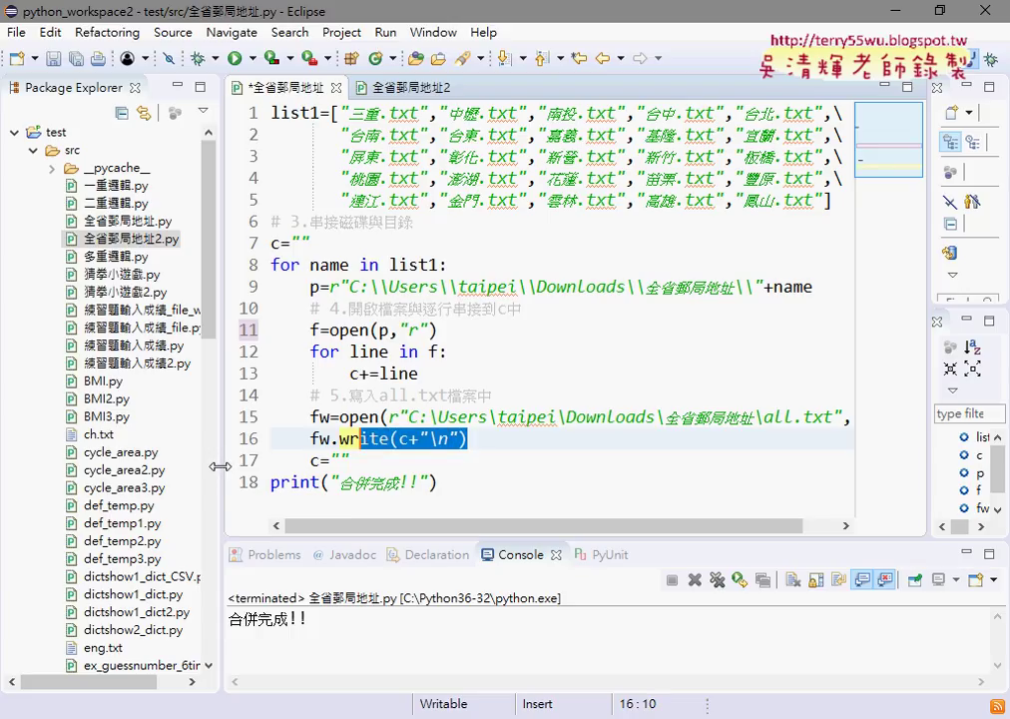
{"action": "left_click_drag", "start_coordinate": [220, 468], "coordinate": [176, 468]}
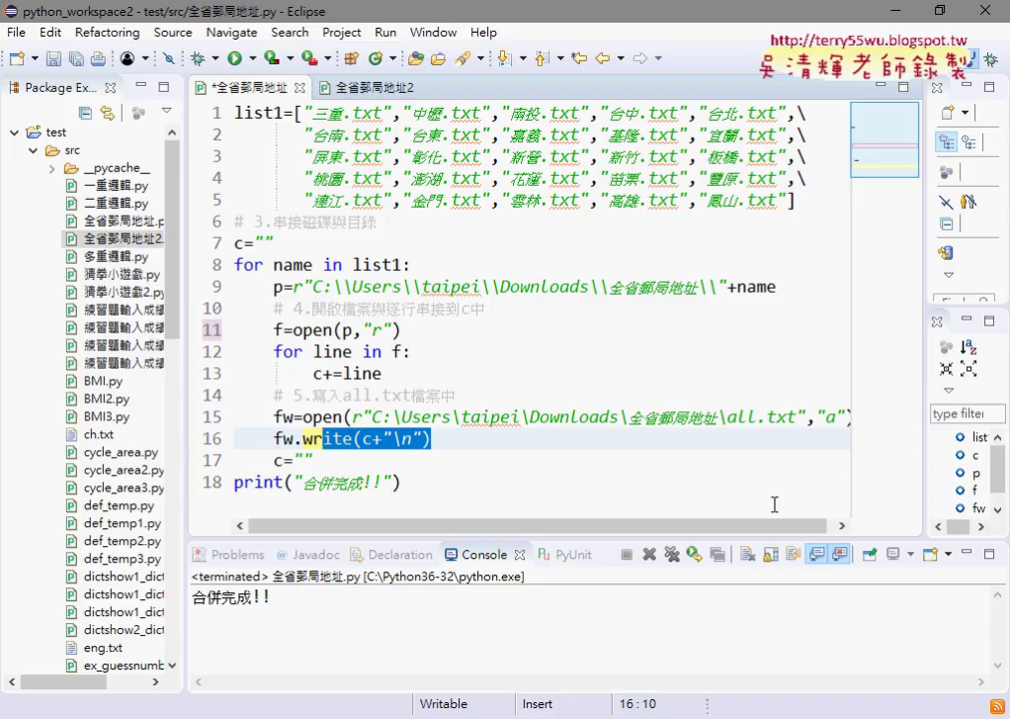
{"action": "scroll", "coordinate": [611, 404], "scroll_direction": "right", "scroll_amount": 1}
{"action": "double_click", "coordinate": [821, 417]}
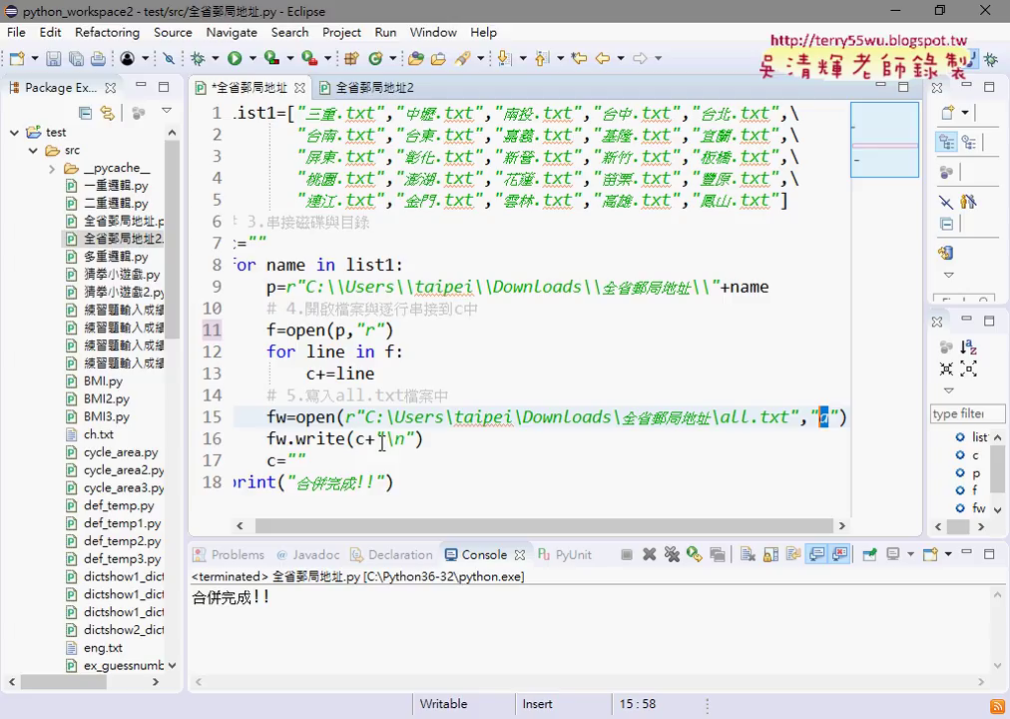
{"action": "left_click_drag", "start_coordinate": [376, 439], "coordinate": [415, 439]}
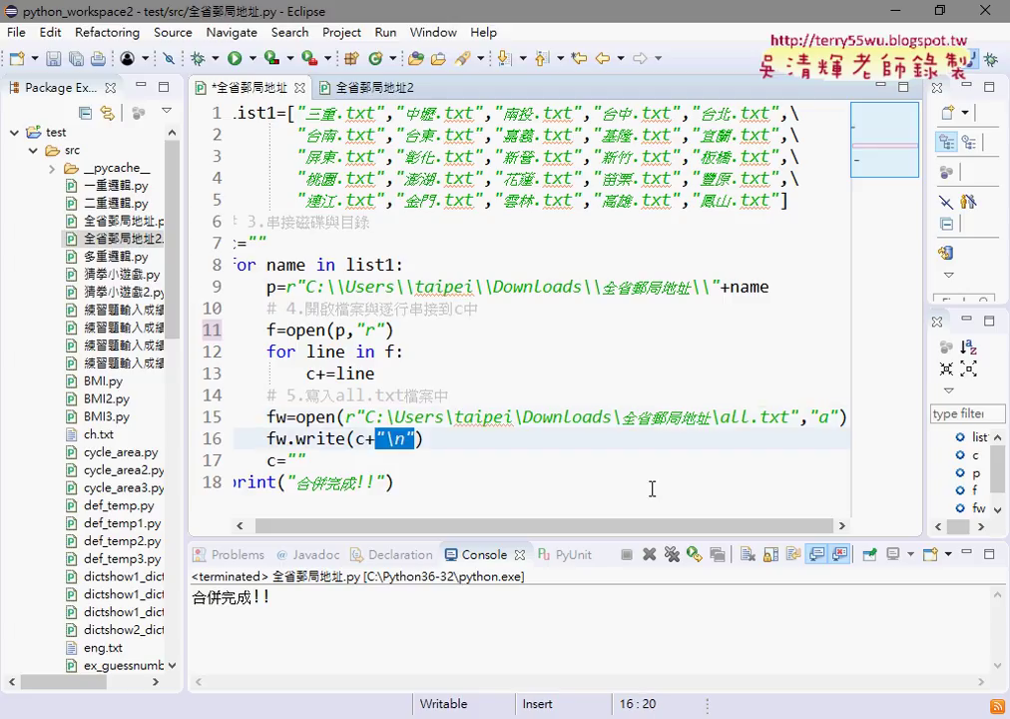
{"action": "left_click", "coordinate": [308, 461]}
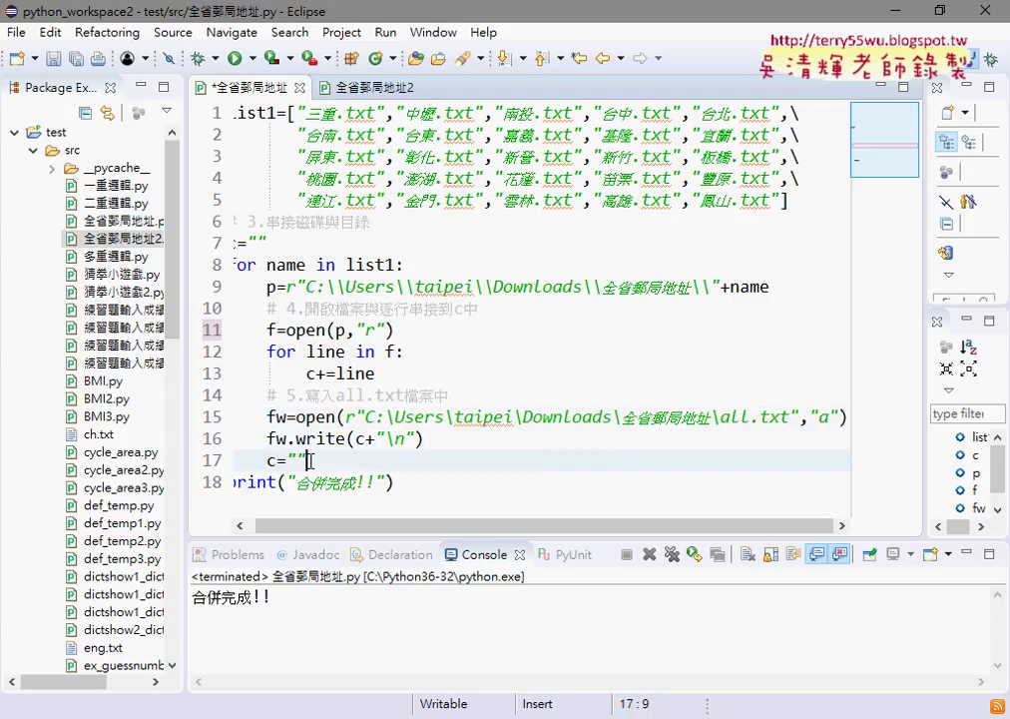
{"action": "key", "text": "shift+Home"}
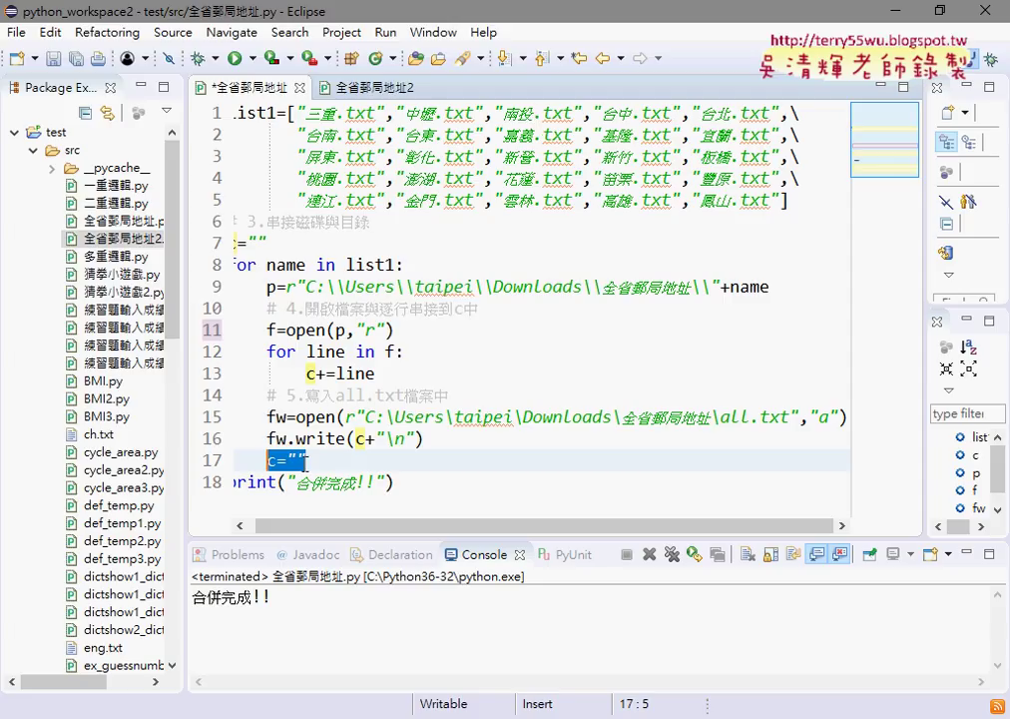
{"action": "left_click_drag", "start_coordinate": [305, 524], "coordinate": [297, 524]}
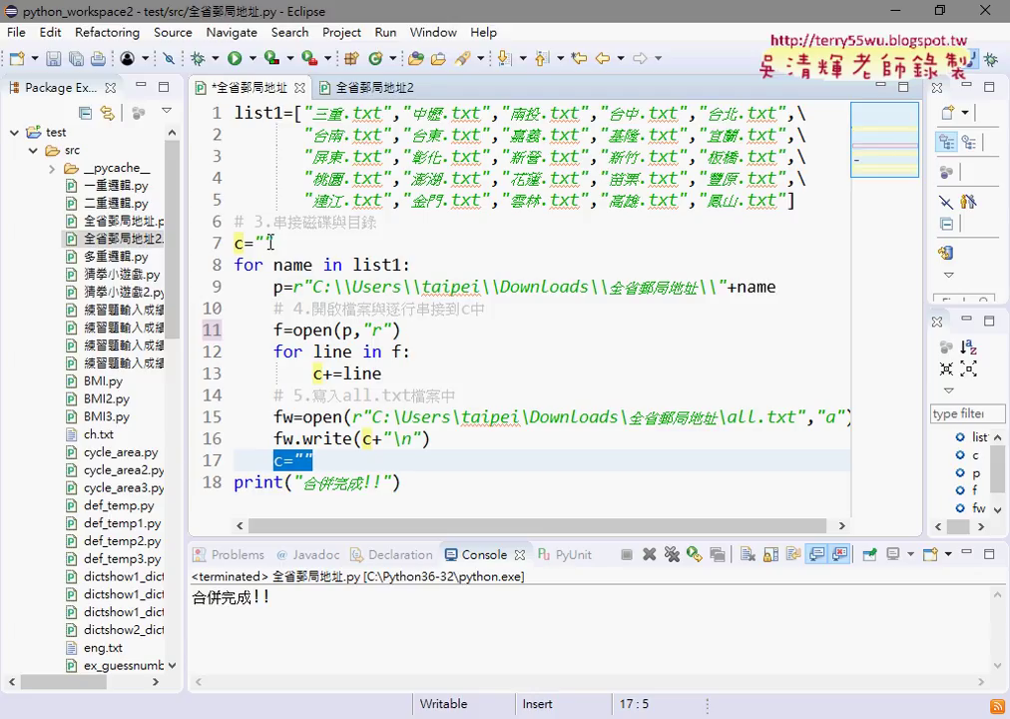
Save and run the merge script, confirm the 合併完成!! output, and minimize Eclipse
{"action": "mouse_move", "coordinate": [277, 247]}
{"action": "left_click", "coordinate": [385, 351]}
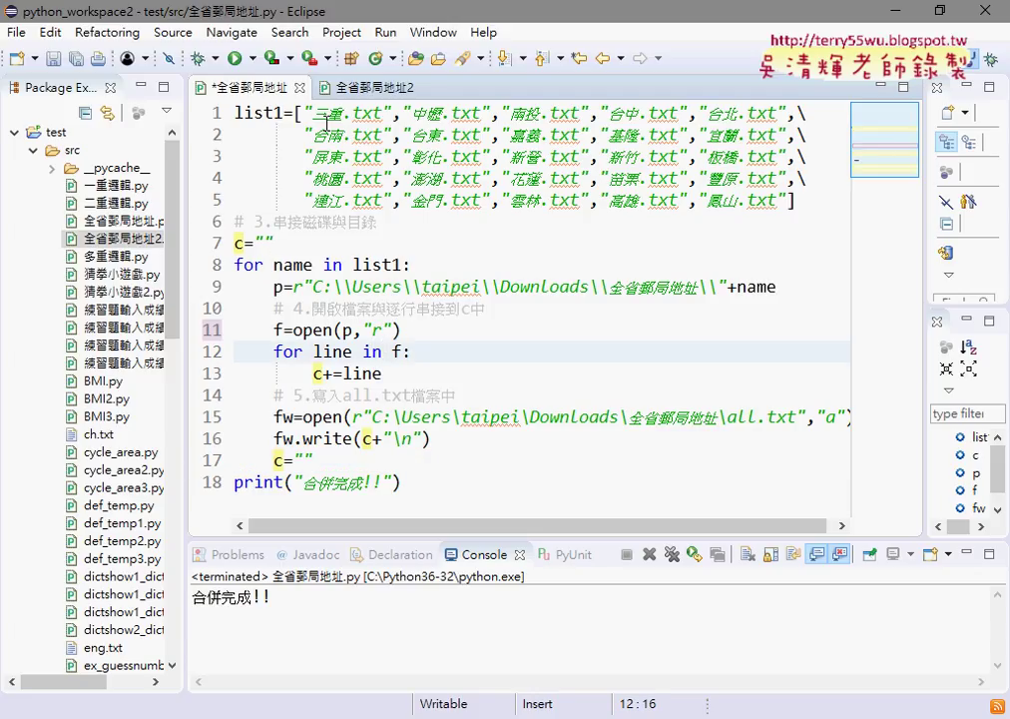
{"action": "left_click", "coordinate": [236, 62]}
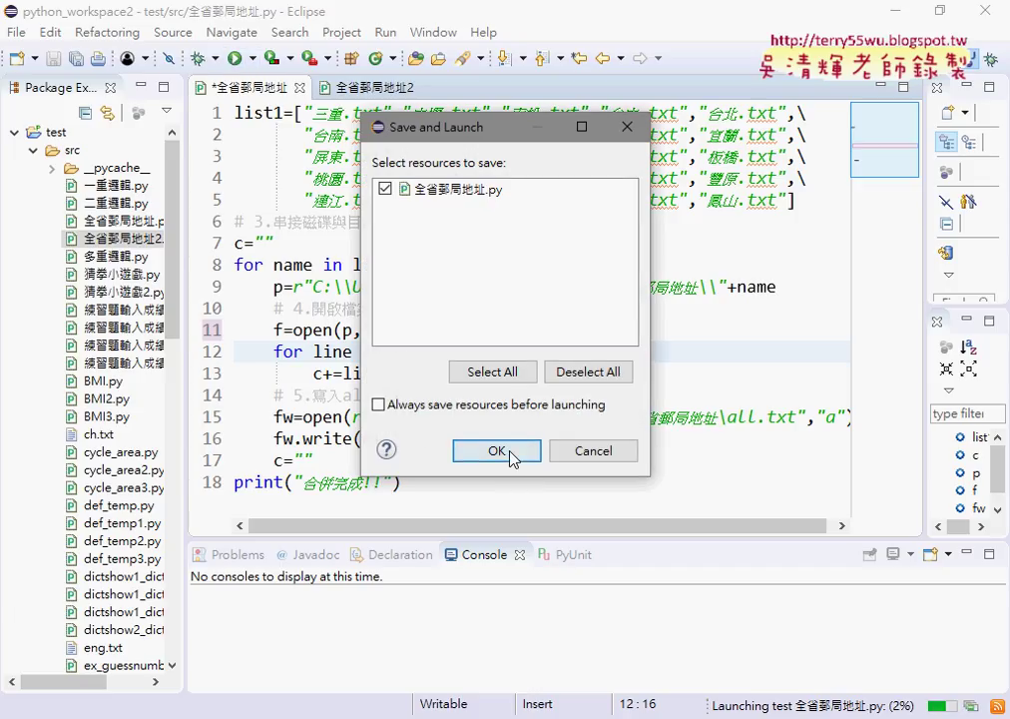
{"action": "left_click", "coordinate": [509, 451]}
{"action": "left_click_drag", "start_coordinate": [279, 597], "coordinate": [193, 597]}
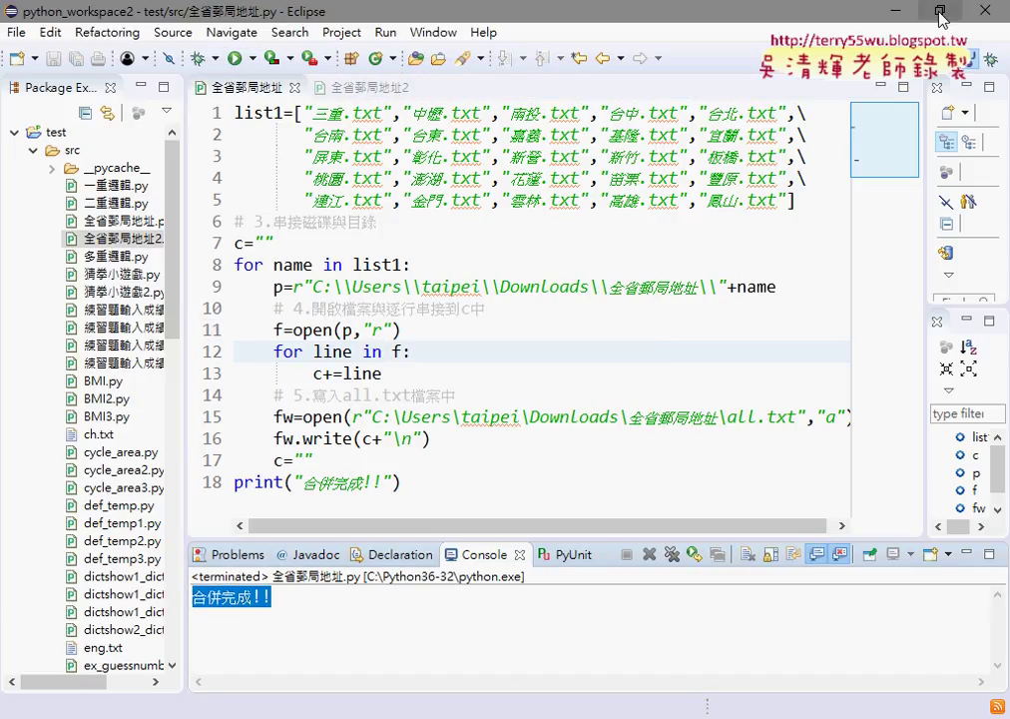
{"action": "left_click", "coordinate": [902, 18]}
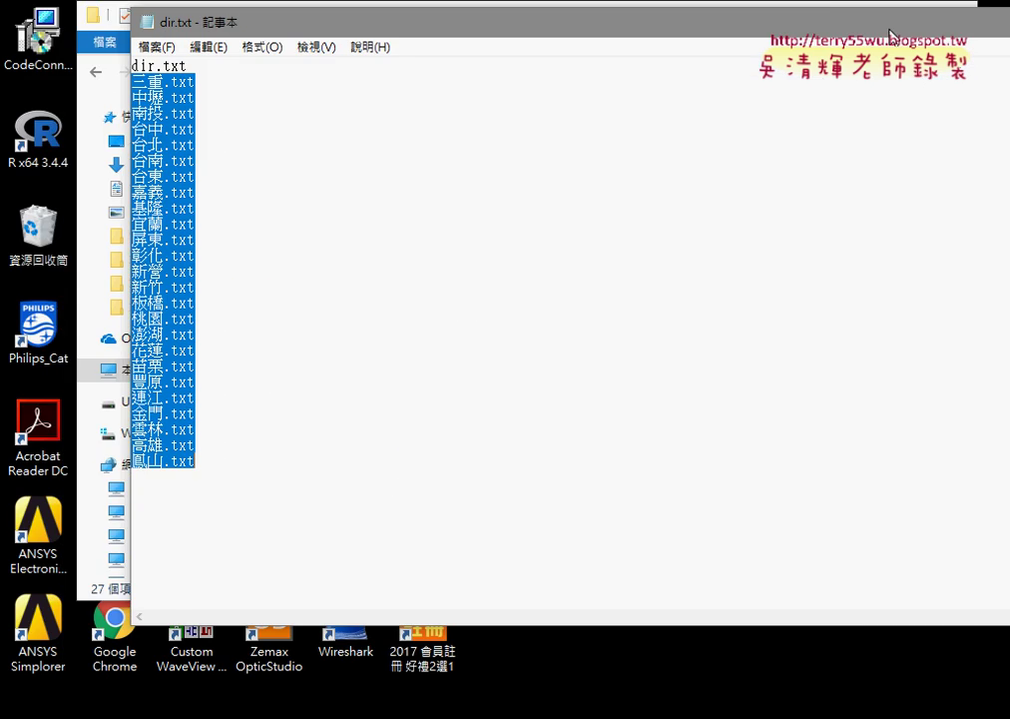
Open the merged all.txt, scroll to its end, and close it
{"action": "left_click", "coordinate": [922, 27]}
{"action": "double_click", "coordinate": [315, 140]}
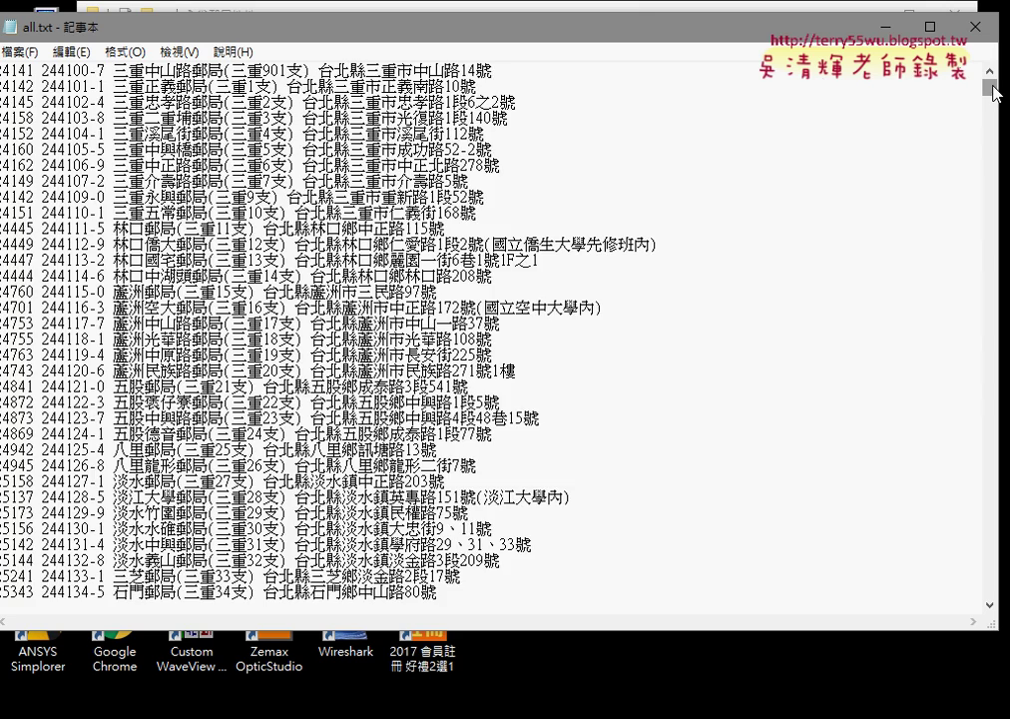
{"action": "left_click_drag", "start_coordinate": [991, 88], "coordinate": [991, 588]}
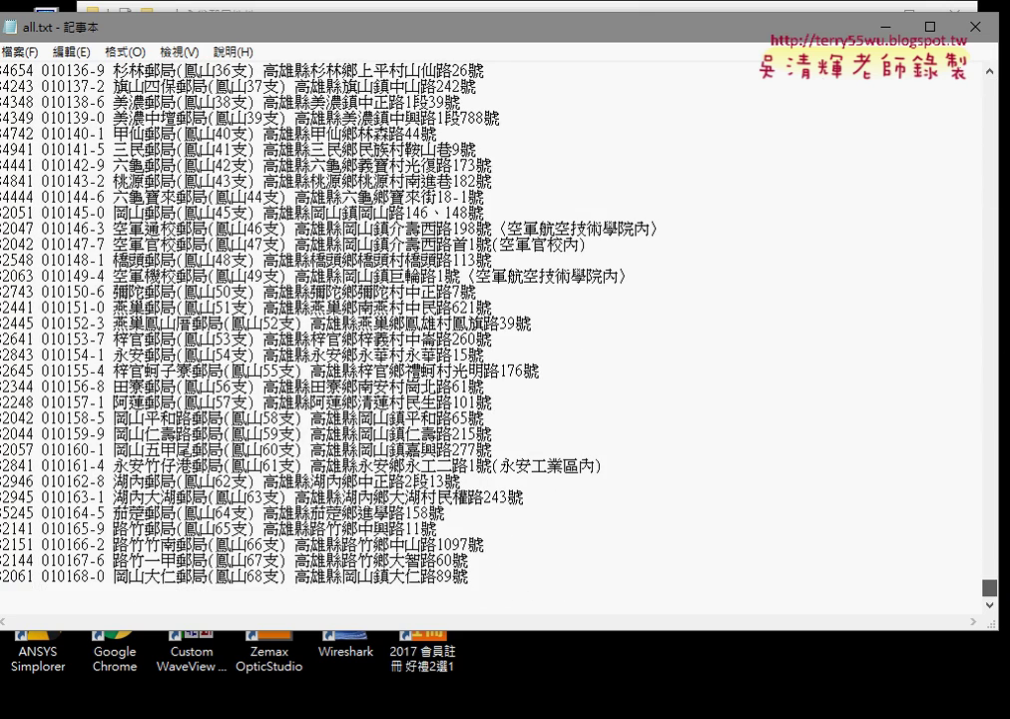
{"action": "left_click", "coordinate": [975, 27]}
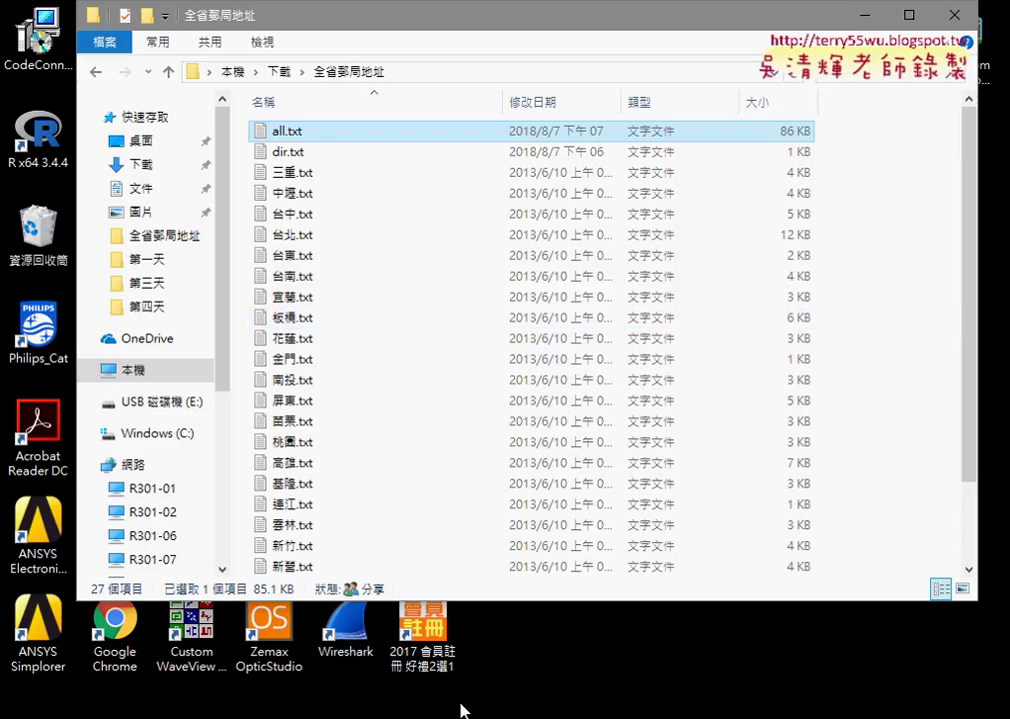
{"action": "mouse_move", "coordinate": [430, 717]}
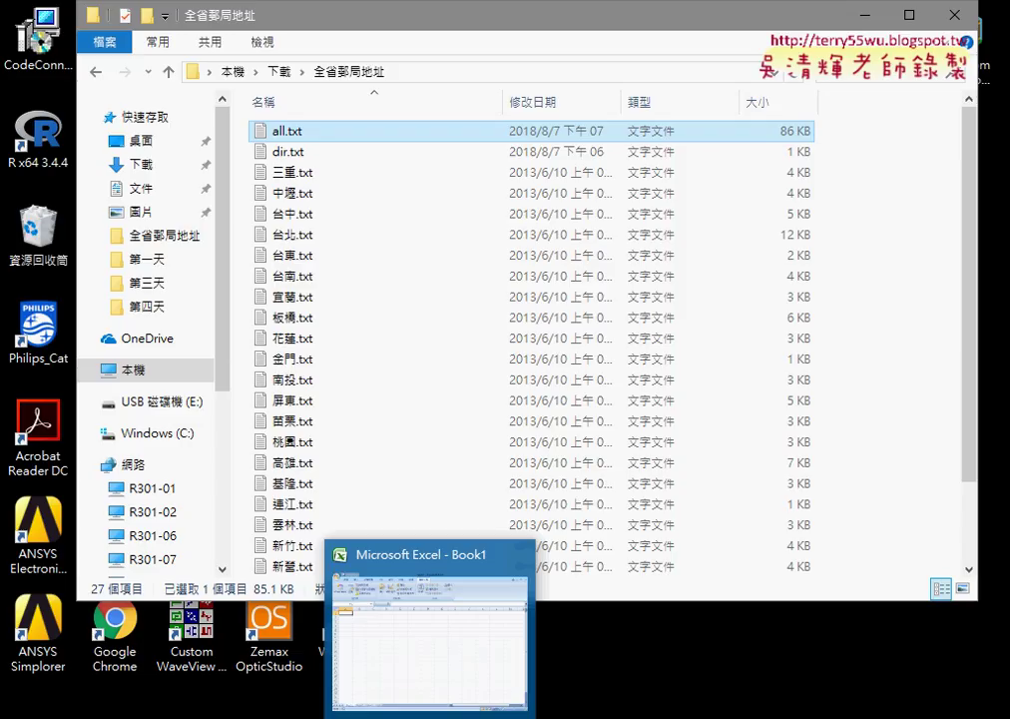
Place Excel Book1 beside the folder and select the full list of post-office file names
{"action": "left_click", "coordinate": [429, 639]}
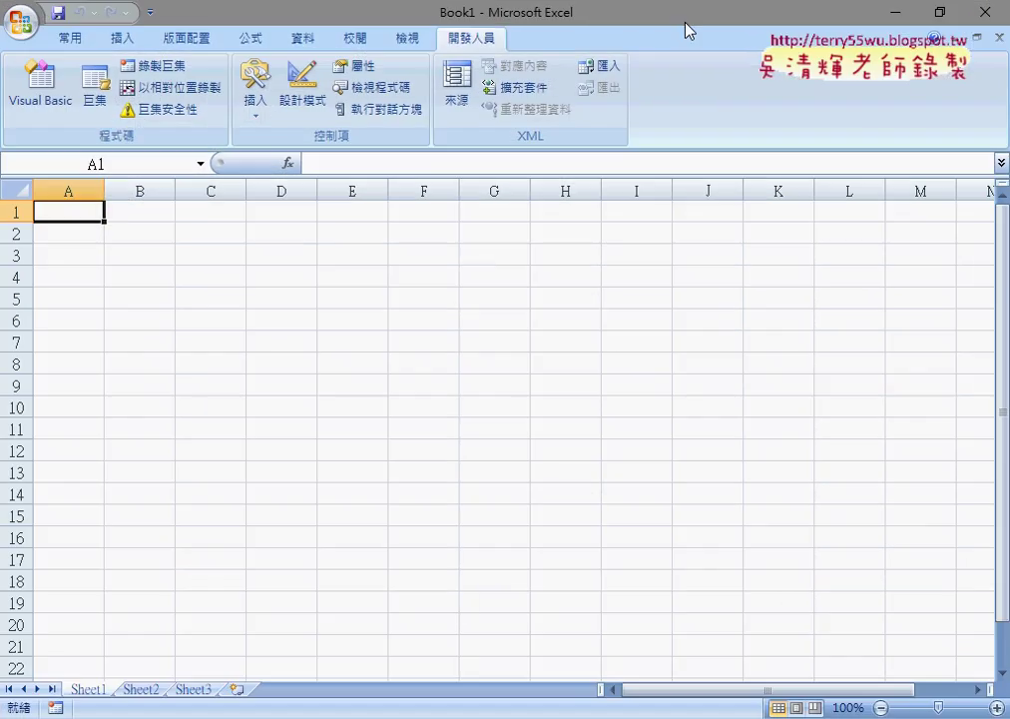
{"action": "left_click_drag", "start_coordinate": [678, 14], "coordinate": [948, 16]}
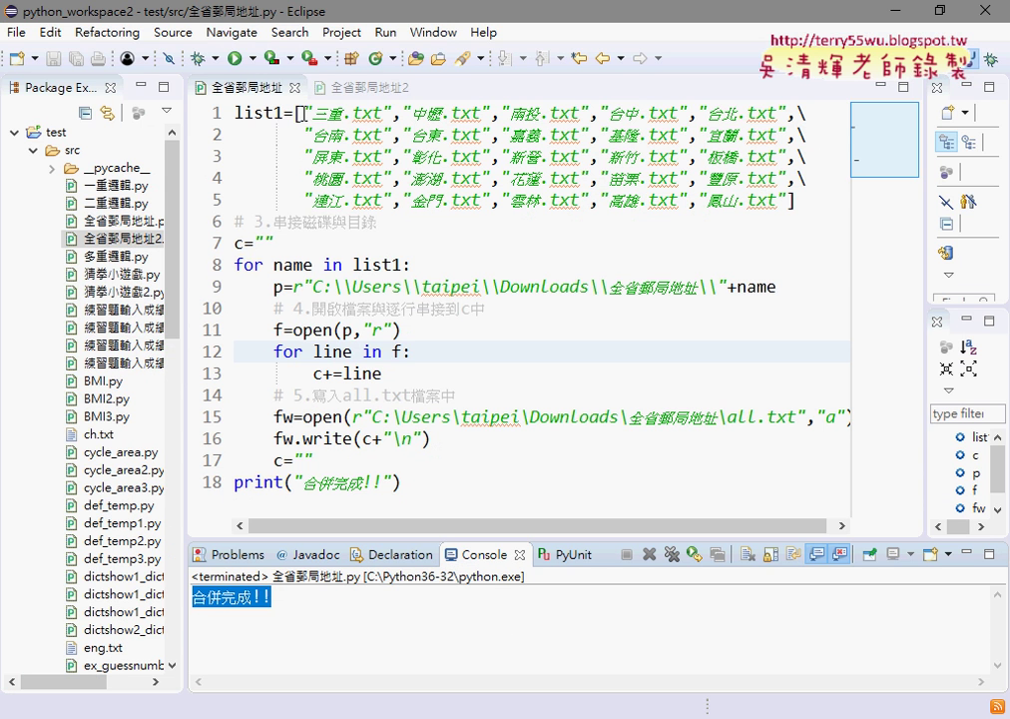
{"action": "left_click", "coordinate": [294, 113]}
{"action": "left_click_drag", "start_coordinate": [295, 112], "coordinate": [796, 202]}
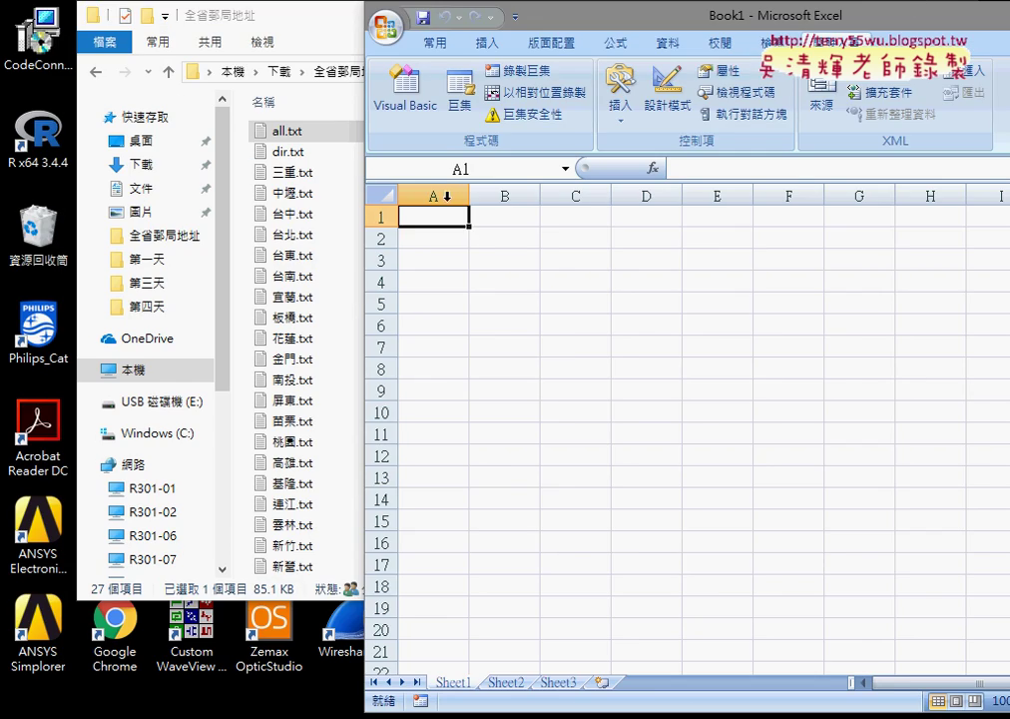
Check the merged all.txt, then copy the file names 三重.txt through 鳳山.txt from dir.txt
{"action": "double_click", "coordinate": [279, 134]}
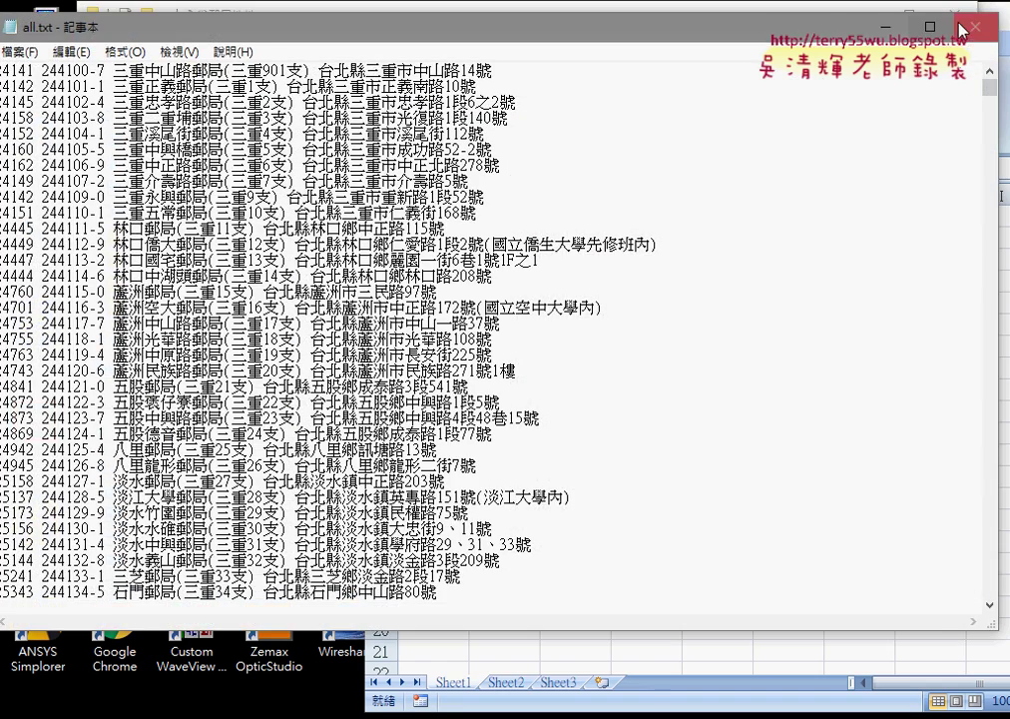
{"action": "left_click", "coordinate": [982, 12]}
{"action": "double_click", "coordinate": [286, 155]}
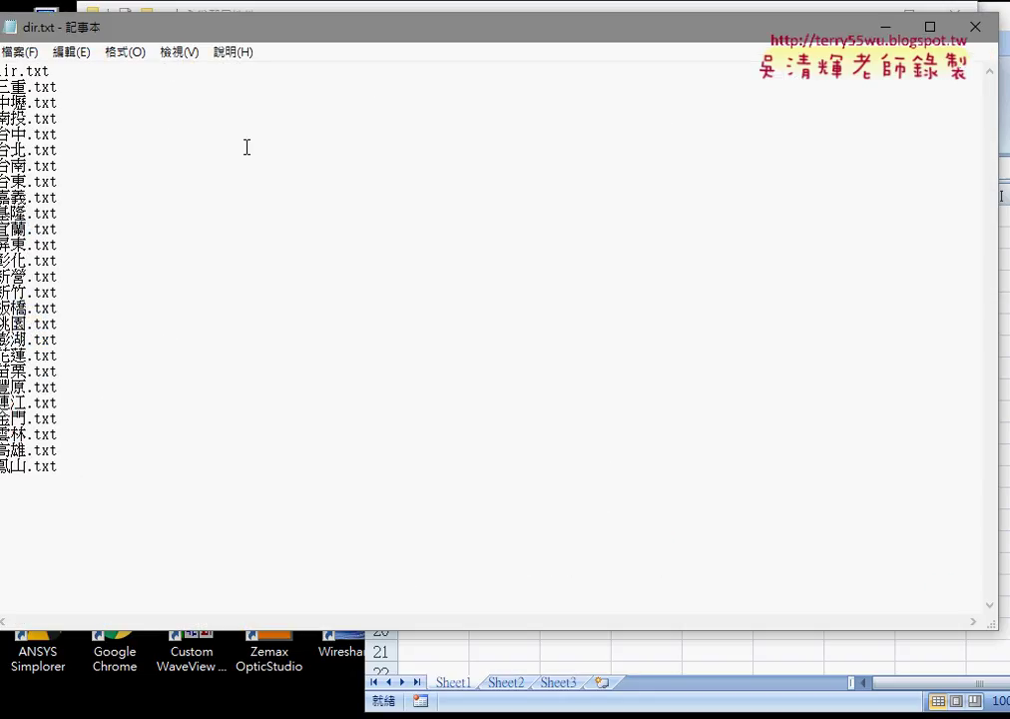
{"action": "left_click_drag", "start_coordinate": [58, 466], "coordinate": [2, 95]}
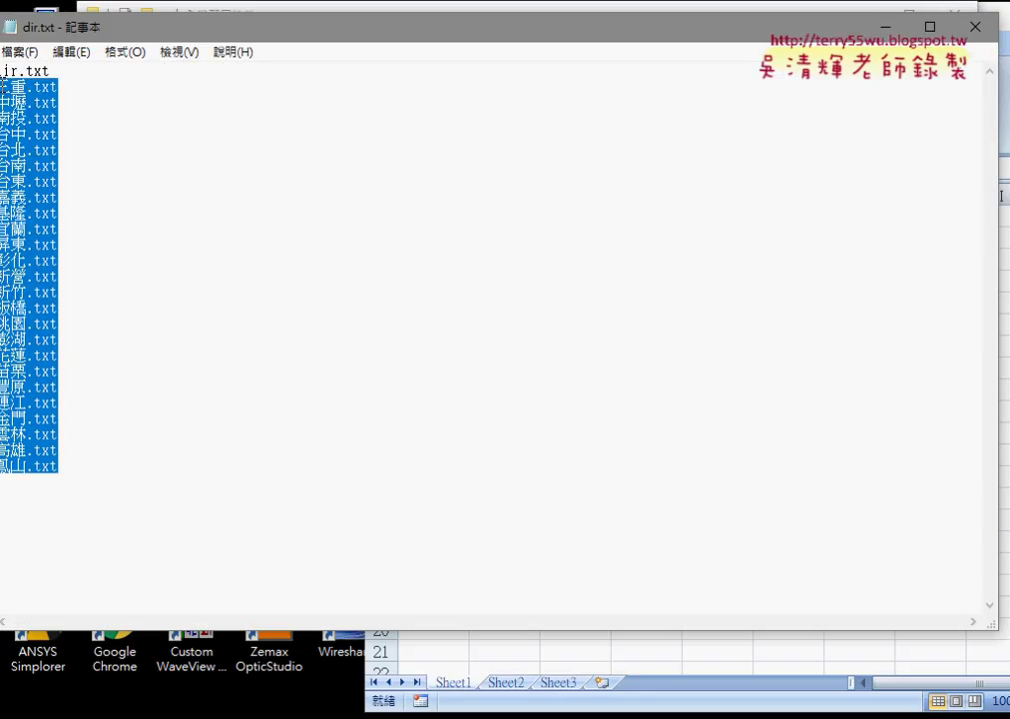
{"action": "right_click", "coordinate": [2, 104]}
{"action": "left_click", "coordinate": [68, 167]}
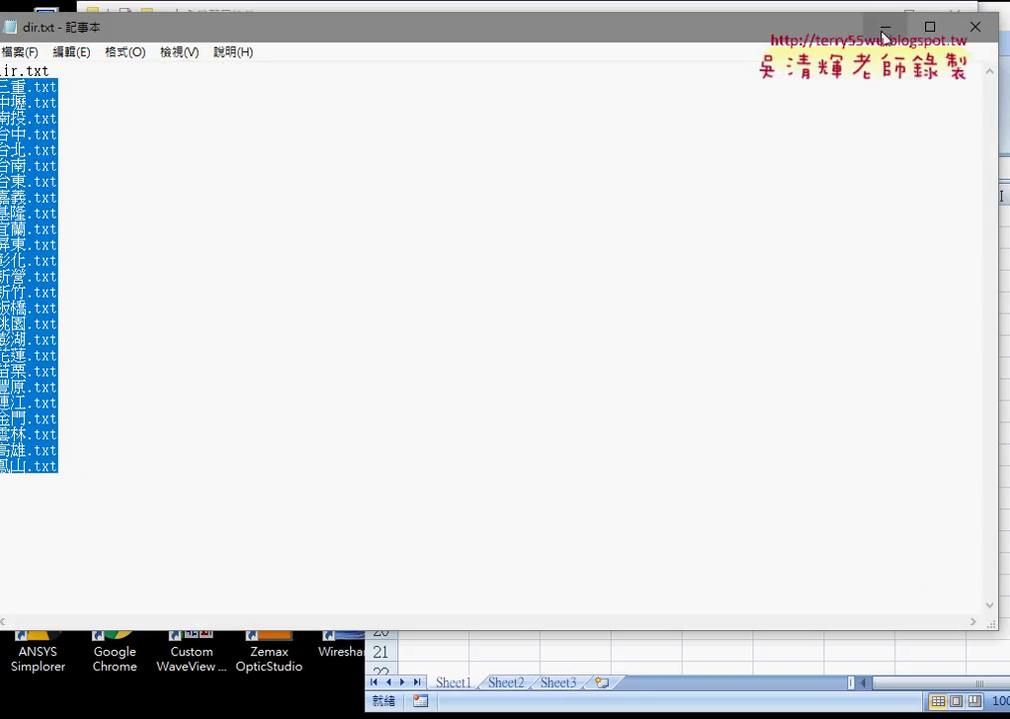
{"action": "left_click", "coordinate": [976, 27]}
Paste the 25 post-office file names into Sheet1 column A from A1, maximize Excel, then go to Sheet2
{"action": "left_click", "coordinate": [955, 15]}
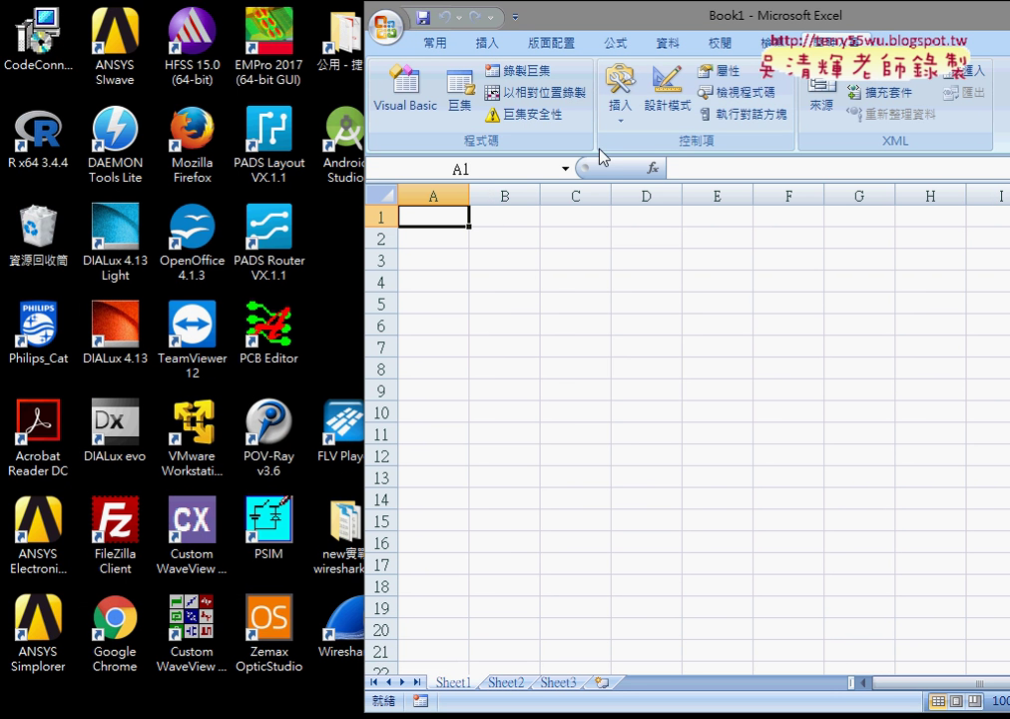
{"action": "right_click", "coordinate": [430, 217]}
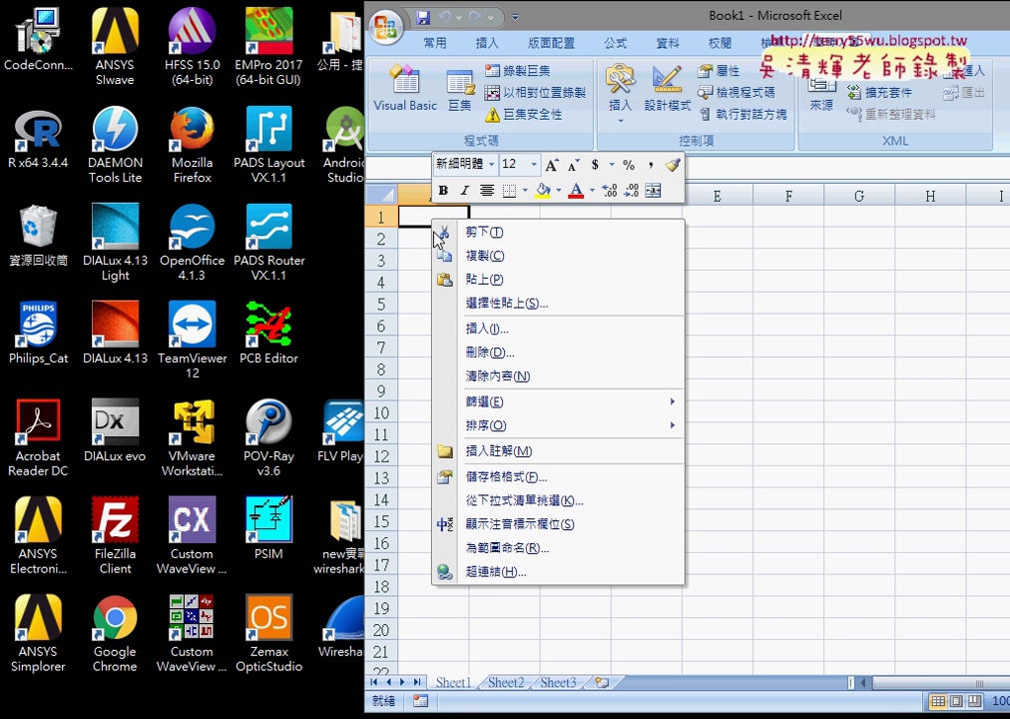
{"action": "left_click", "coordinate": [518, 274]}
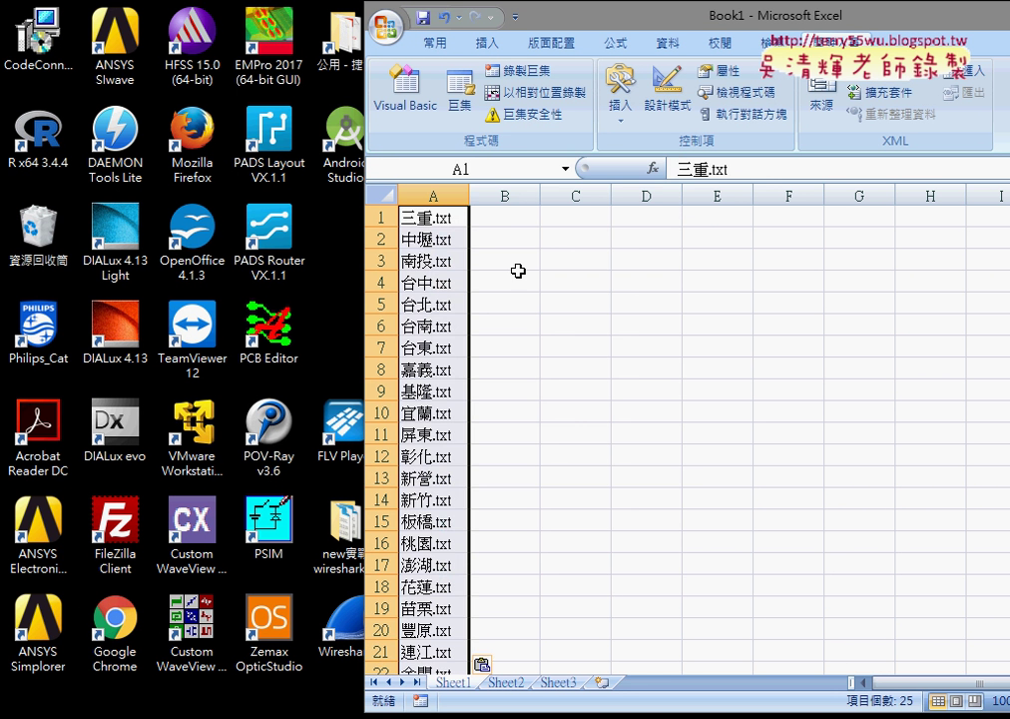
{"action": "double_click", "coordinate": [562, 20]}
{"action": "left_click", "coordinate": [82, 213]}
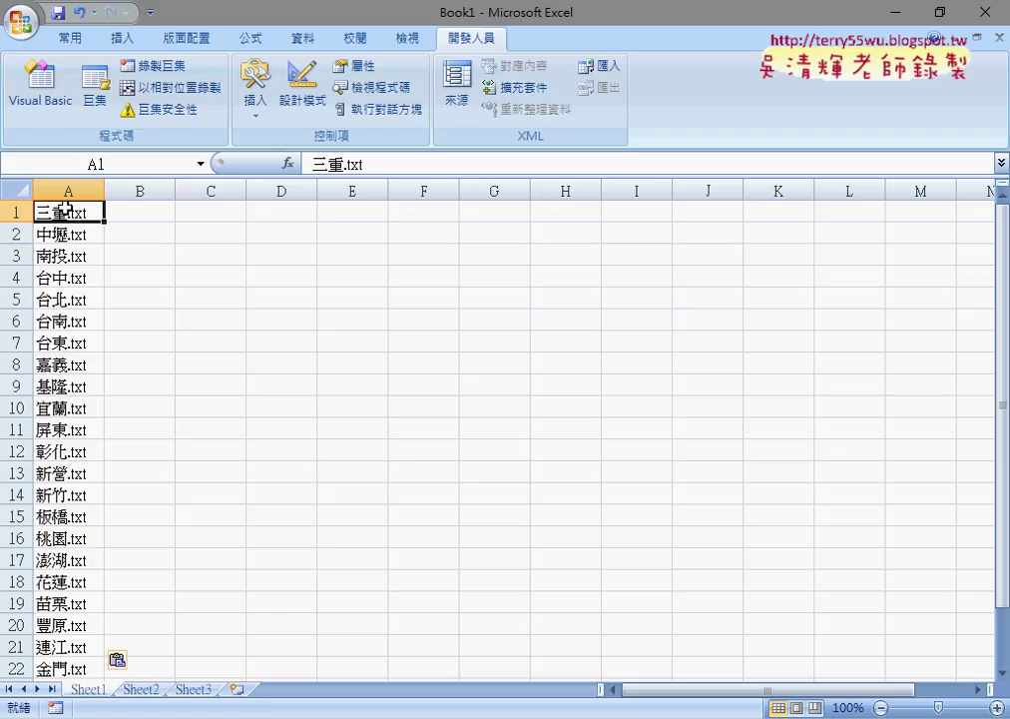
{"action": "left_click", "coordinate": [145, 689]}
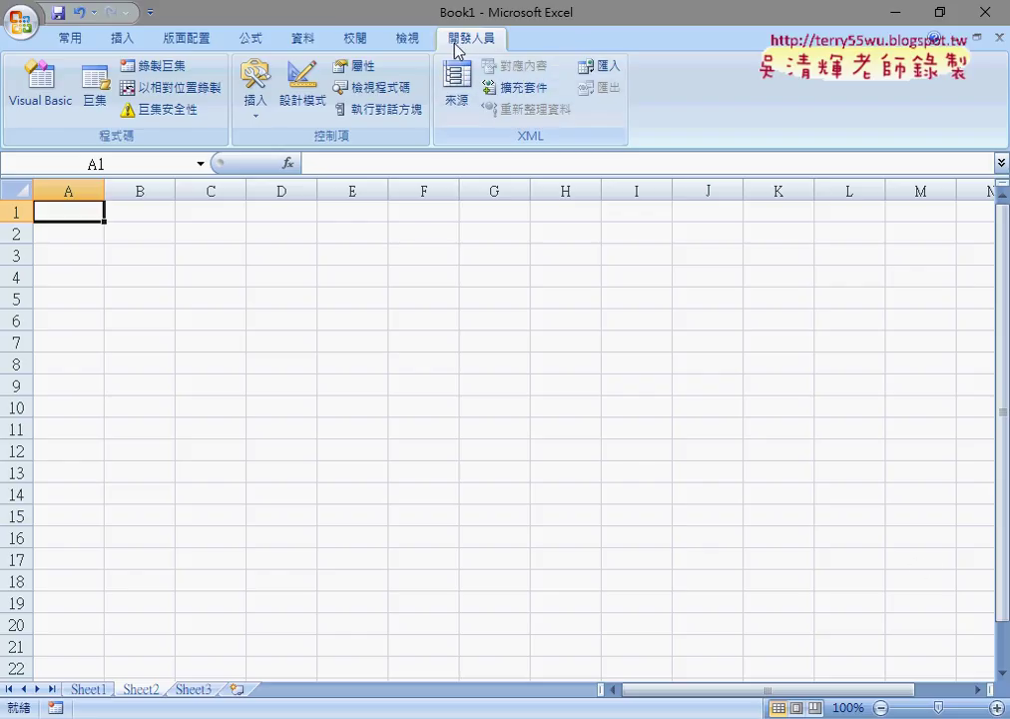
Cancel the Record Macro dialog without recording and bring up the Data import options
{"action": "left_click", "coordinate": [168, 70]}
{"action": "mouse_move", "coordinate": [425, 245]}
{"action": "left_mouse_down"}
{"action": "mouse_move", "coordinate": [535, 180]}
{"action": "mouse_move", "coordinate": [576, 128]}
{"action": "left_mouse_up"}
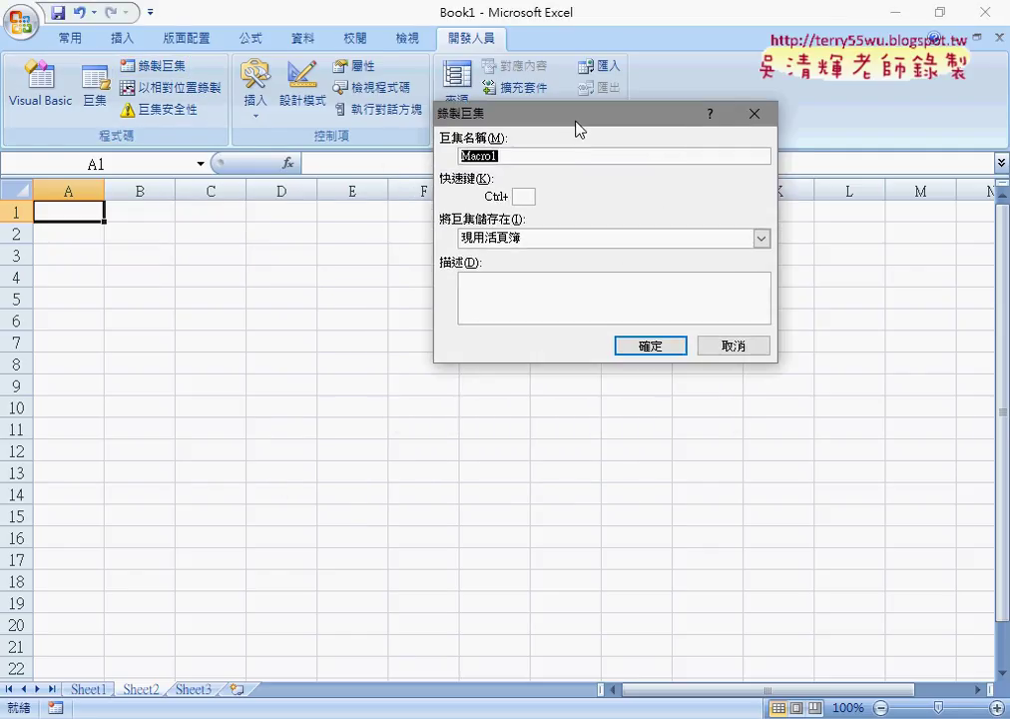
{"action": "left_click", "coordinate": [711, 335]}
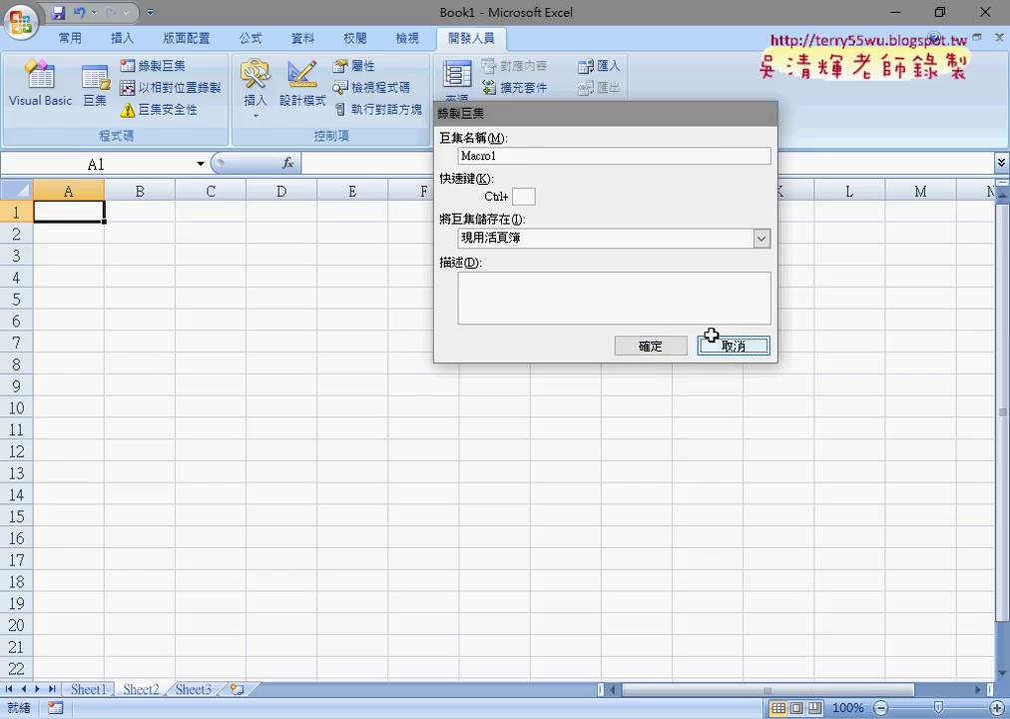
{"action": "left_click", "coordinate": [301, 39]}
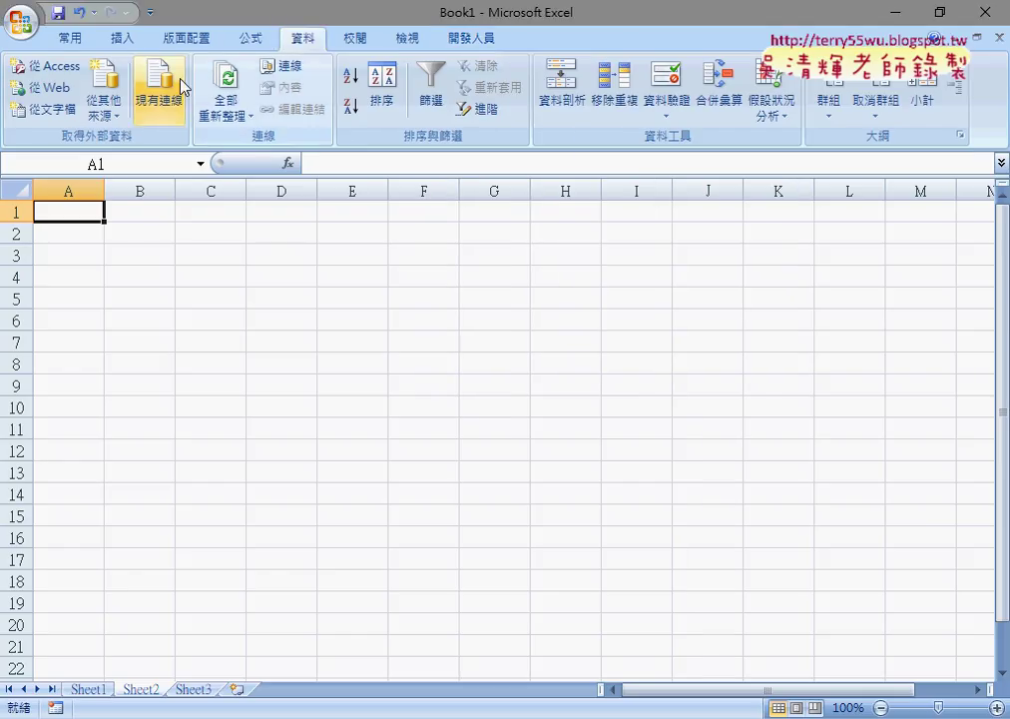
Start a text-file import and pick 三重.txt from the Downloads\全省郵局地址 folder
{"action": "left_click", "coordinate": [50, 111]}
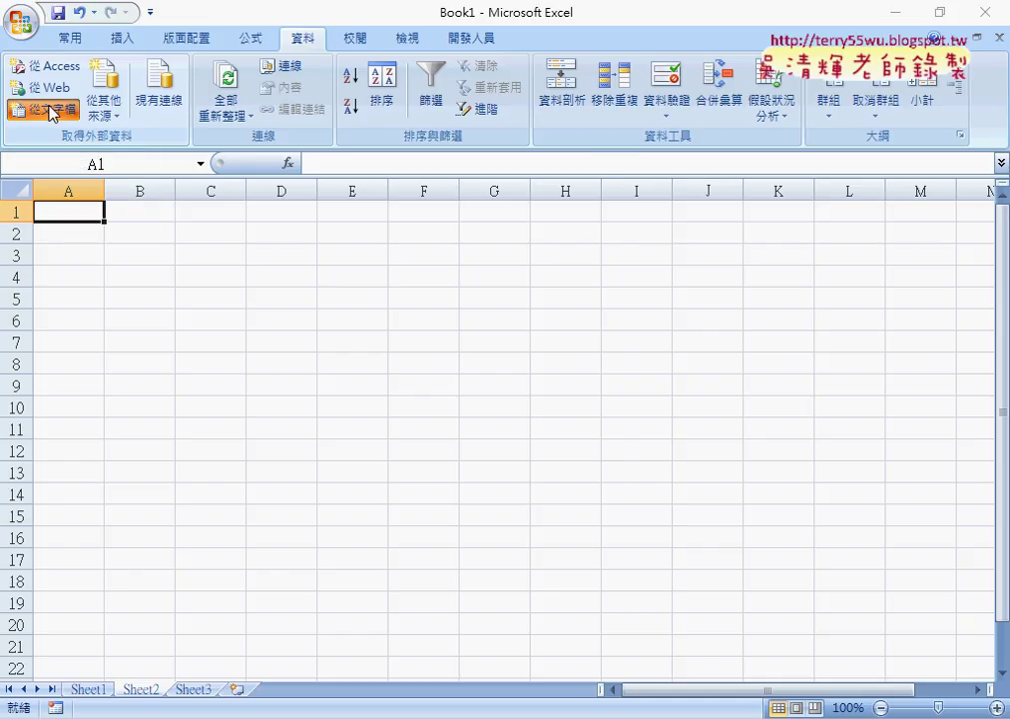
{"action": "left_click_drag", "start_coordinate": [244, 30], "coordinate": [386, 51]}
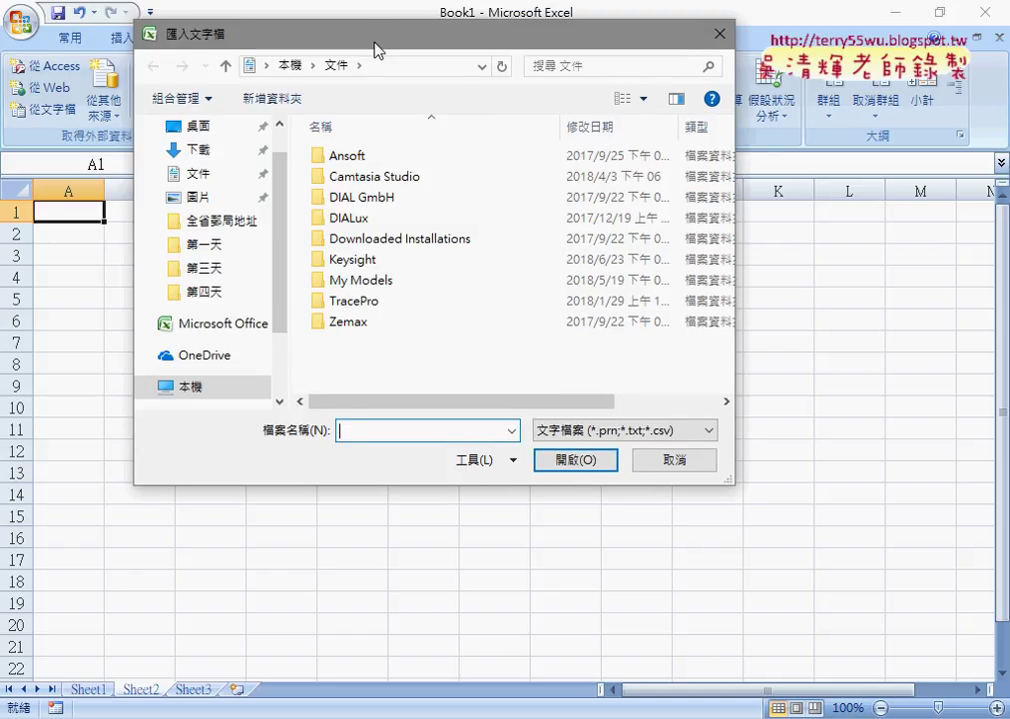
{"action": "left_click", "coordinate": [212, 151]}
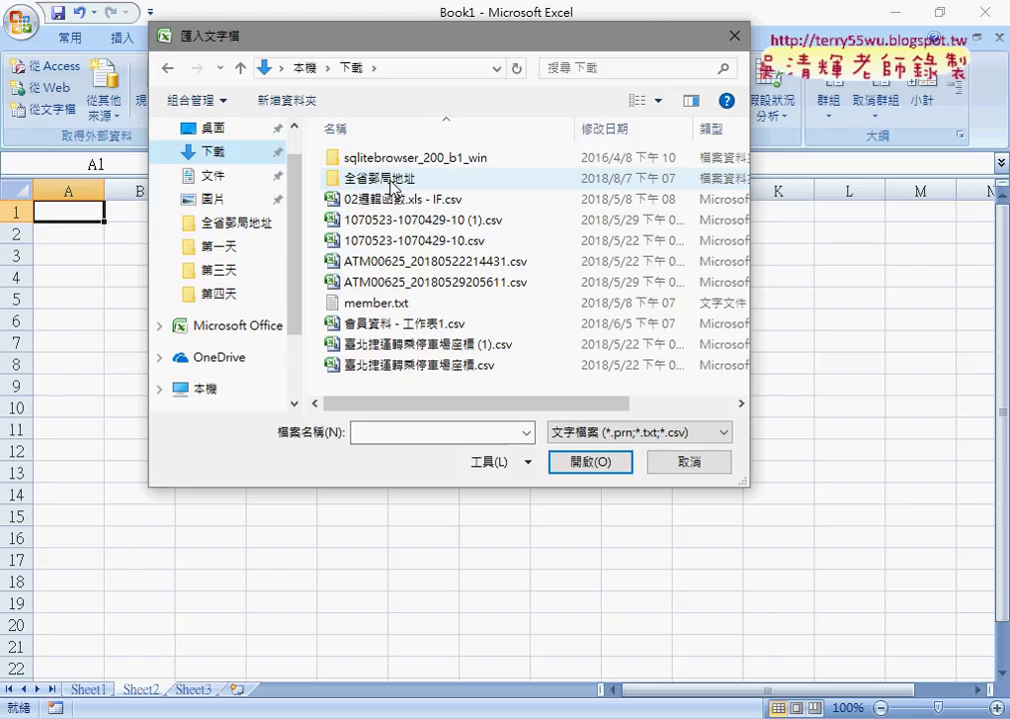
{"action": "left_click", "coordinate": [395, 187]}
{"action": "double_click", "coordinate": [394, 187]}
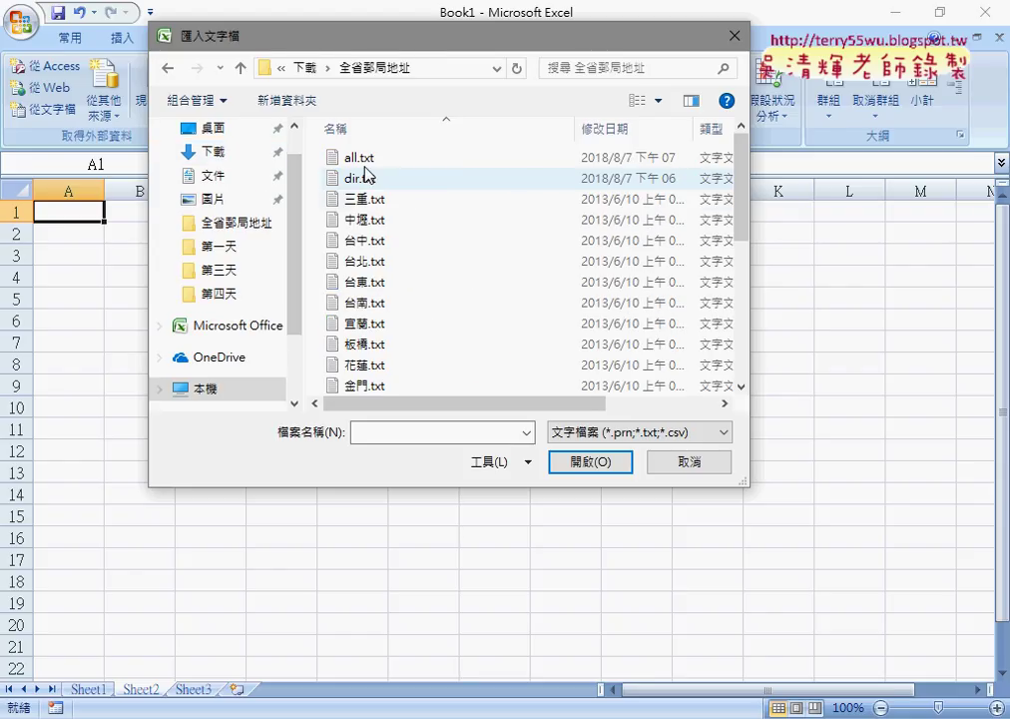
{"action": "double_click", "coordinate": [366, 200]}
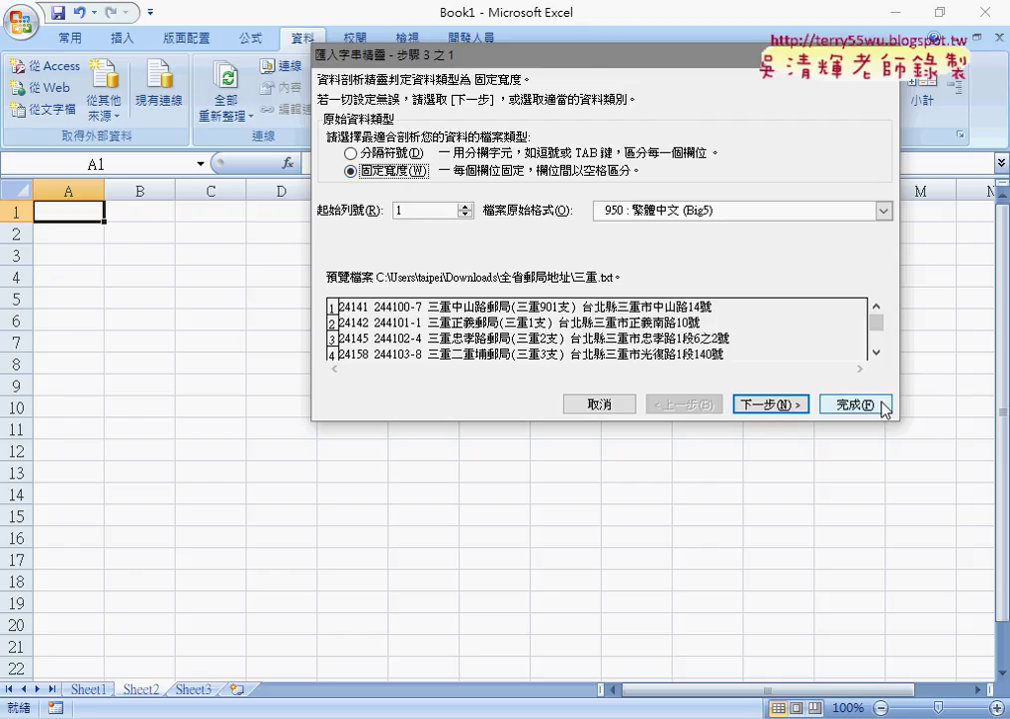
Import it as Delimited text split on spaces, with consecutive delimiters merged, placed at $A$1
{"action": "left_click", "coordinate": [771, 407]}
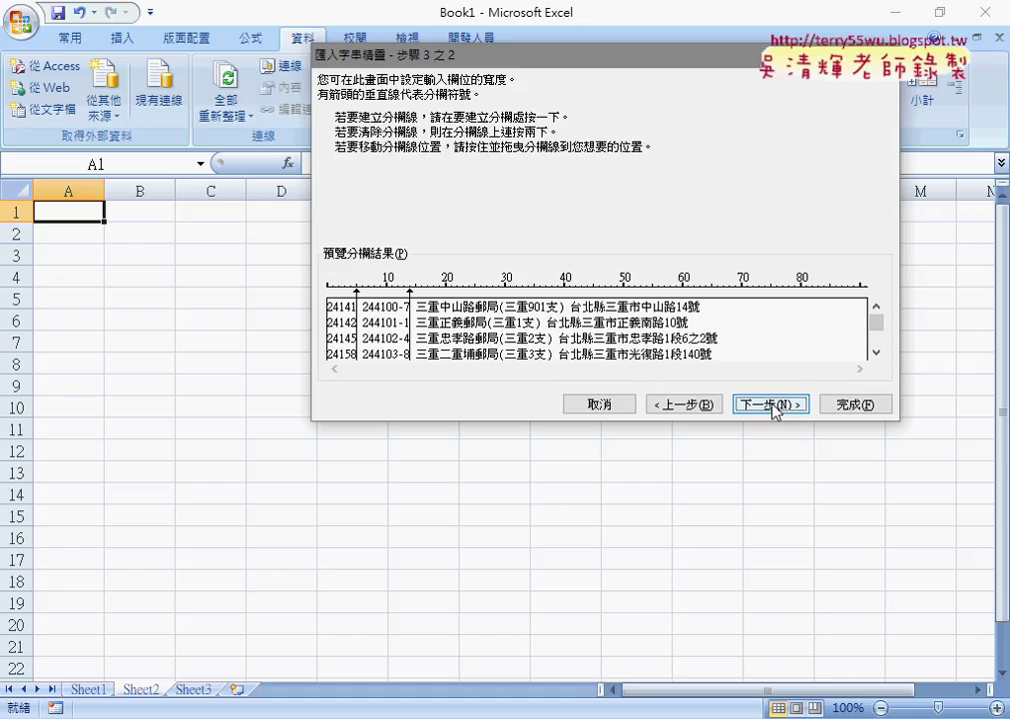
{"action": "left_click", "coordinate": [685, 404]}
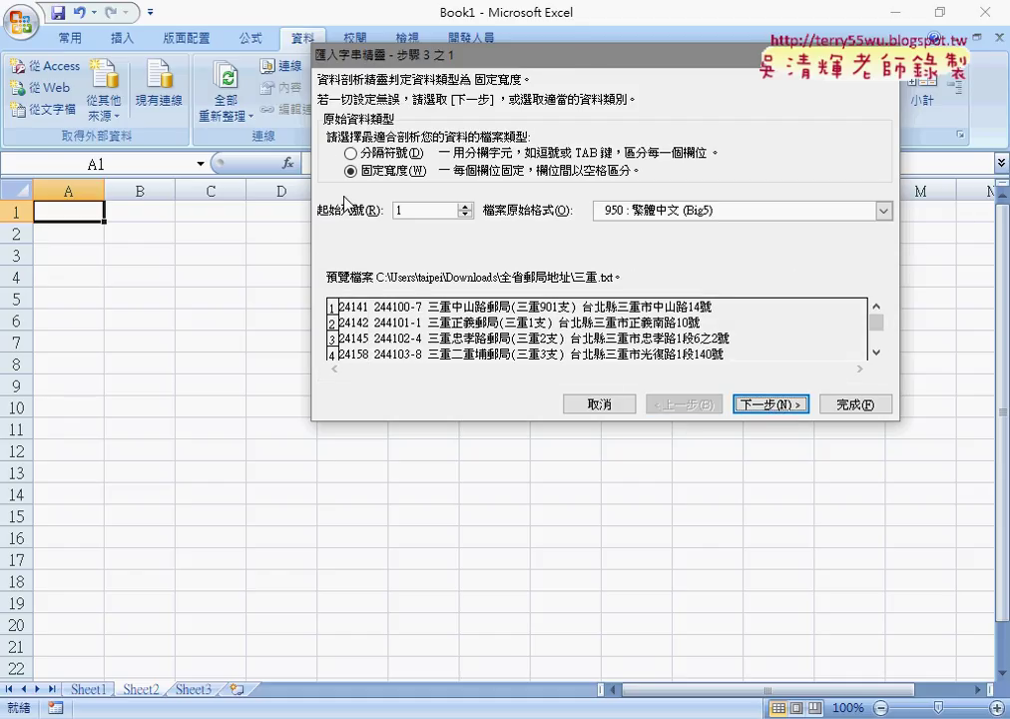
{"action": "left_click", "coordinate": [351, 153]}
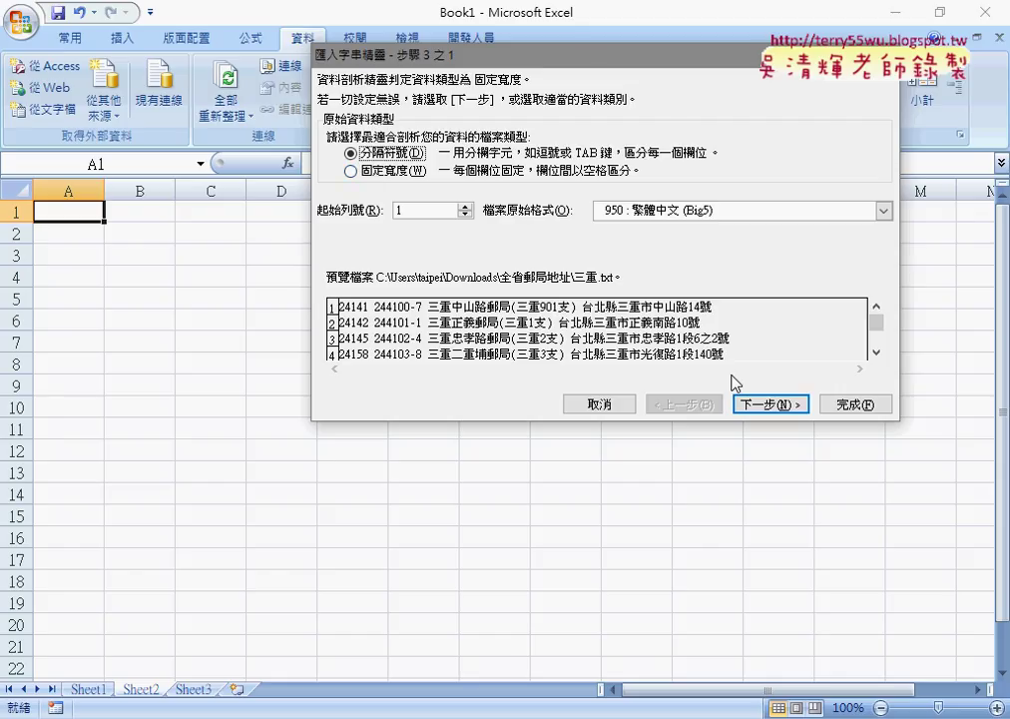
{"action": "left_click", "coordinate": [763, 405]}
{"action": "left_click", "coordinate": [334, 174]}
{"action": "left_click", "coordinate": [333, 121]}
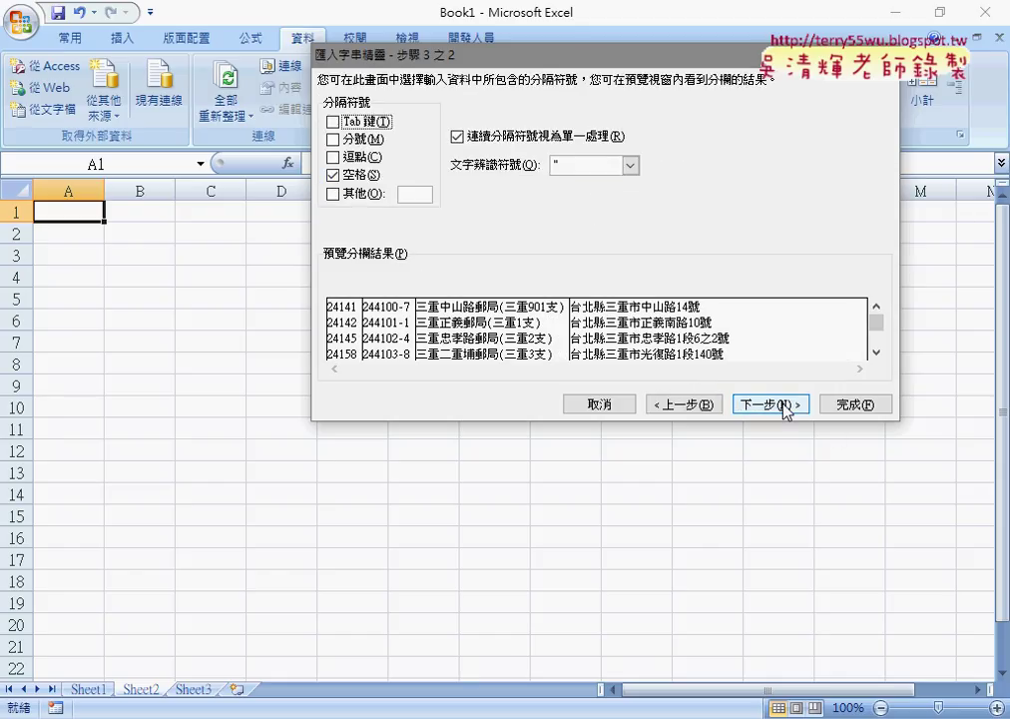
{"action": "left_click", "coordinate": [849, 400]}
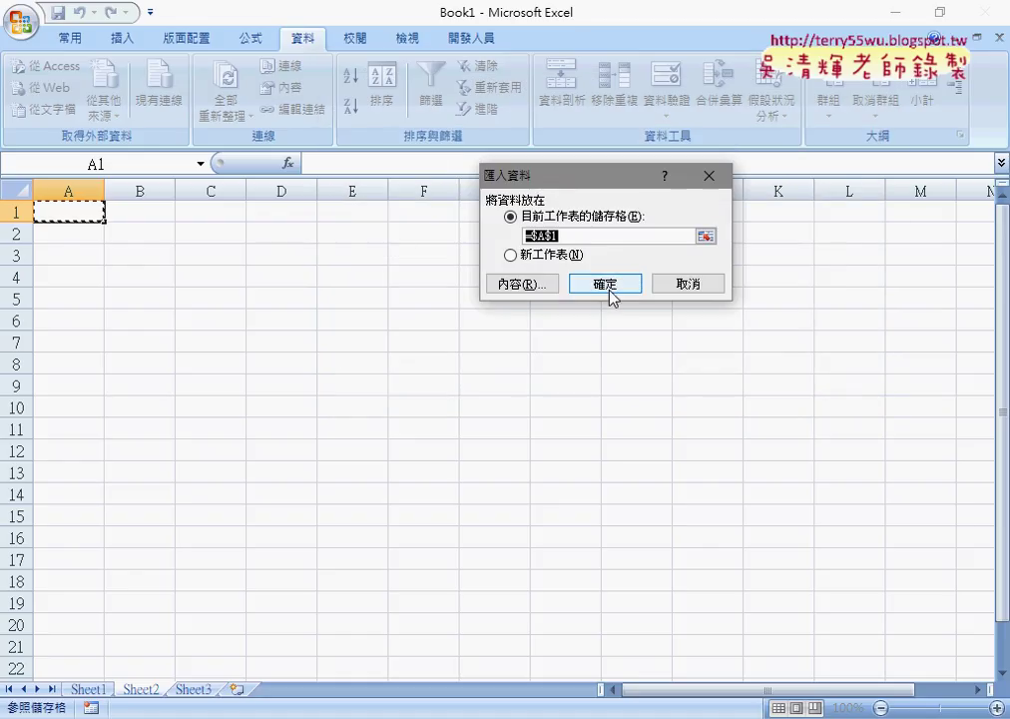
{"action": "left_click", "coordinate": [607, 285]}
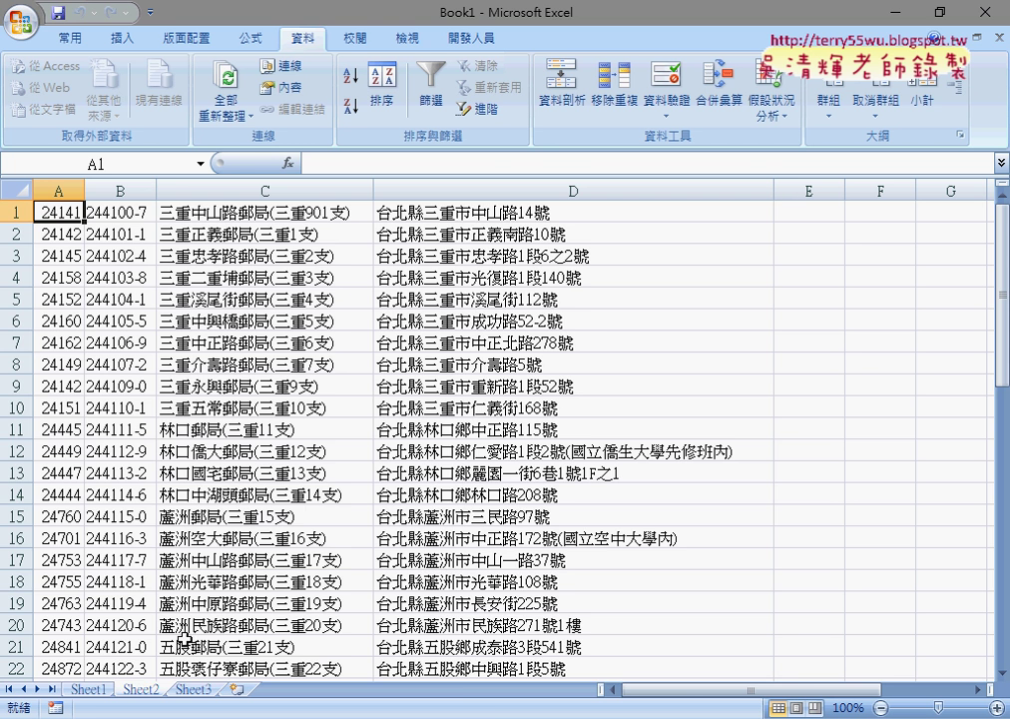
Select and delete all the imported 三重 data on Sheet2, including its linked query
{"action": "key", "text": "ctrl+shift+End"}
{"action": "key", "text": "Delete"}
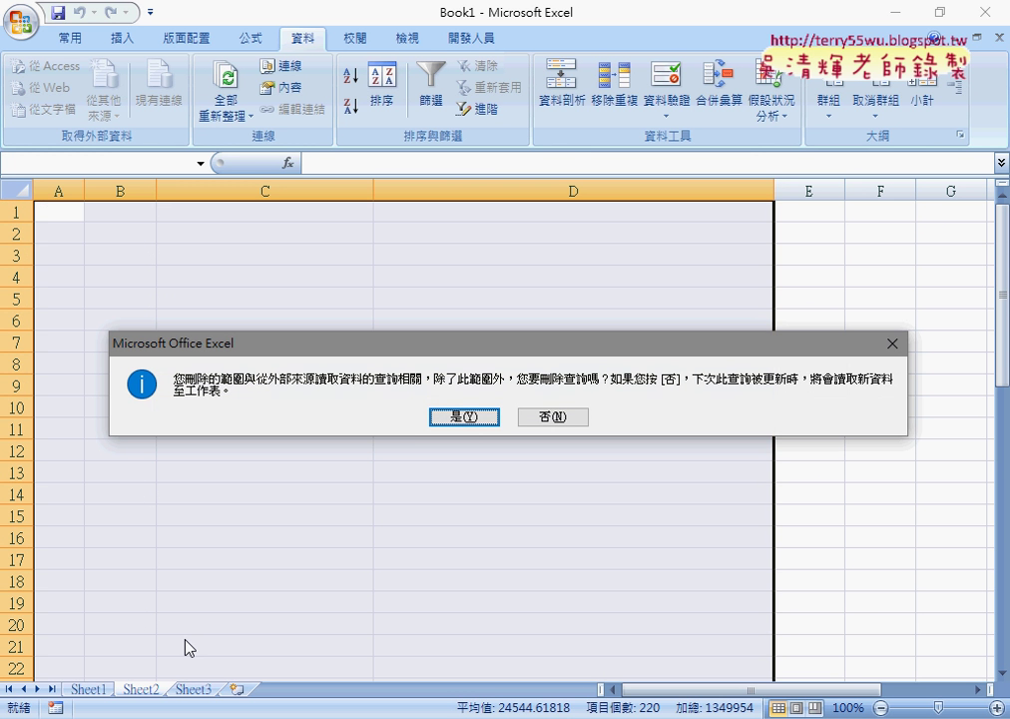
{"action": "left_click", "coordinate": [472, 416]}
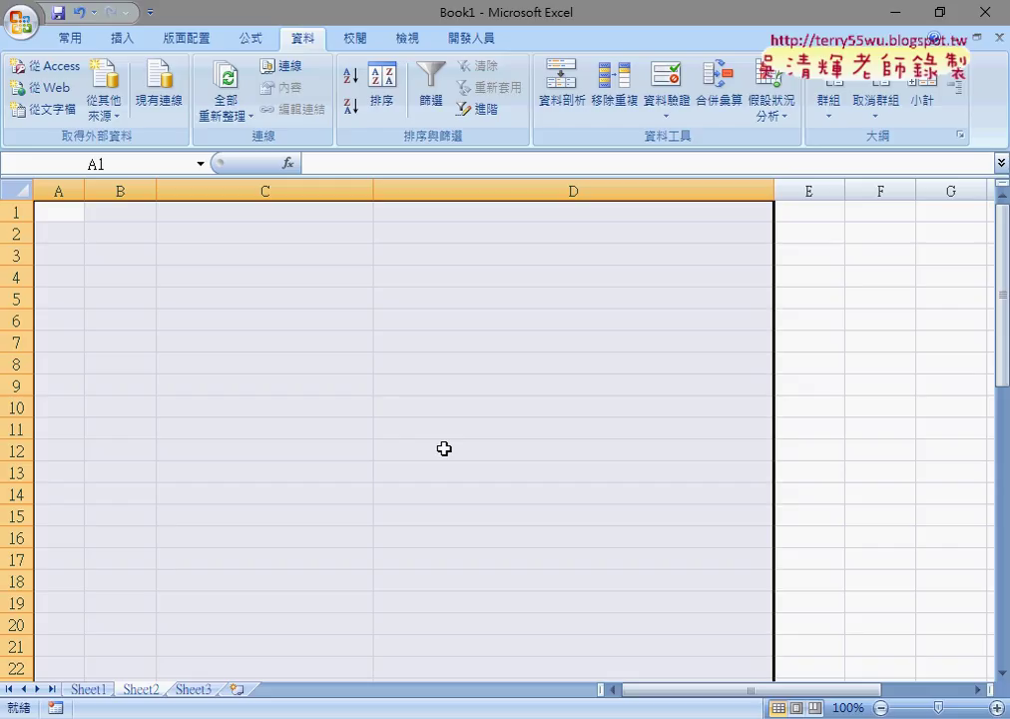
Start recording a new macro named Macro1
{"action": "left_click", "coordinate": [465, 38]}
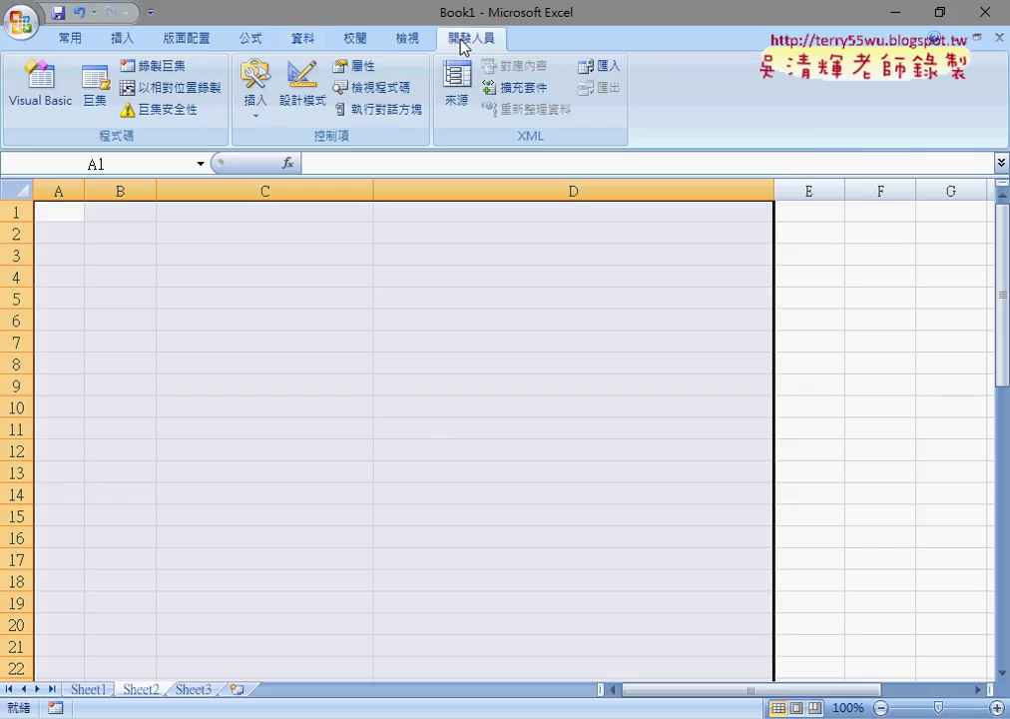
{"action": "left_click", "coordinate": [160, 66]}
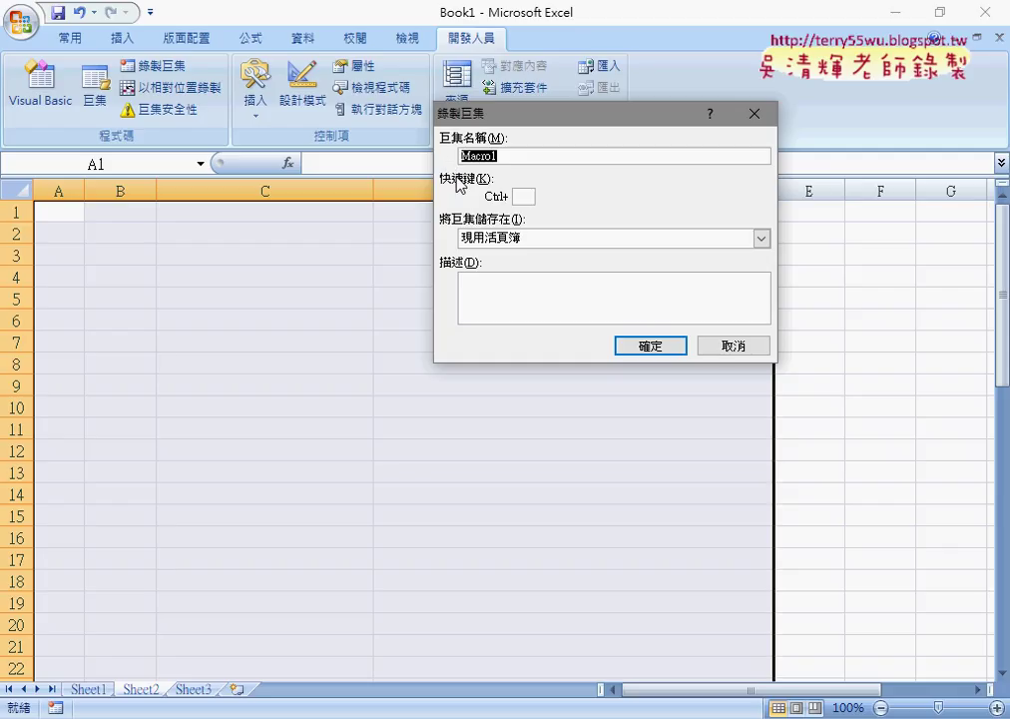
{"action": "left_click", "coordinate": [638, 345]}
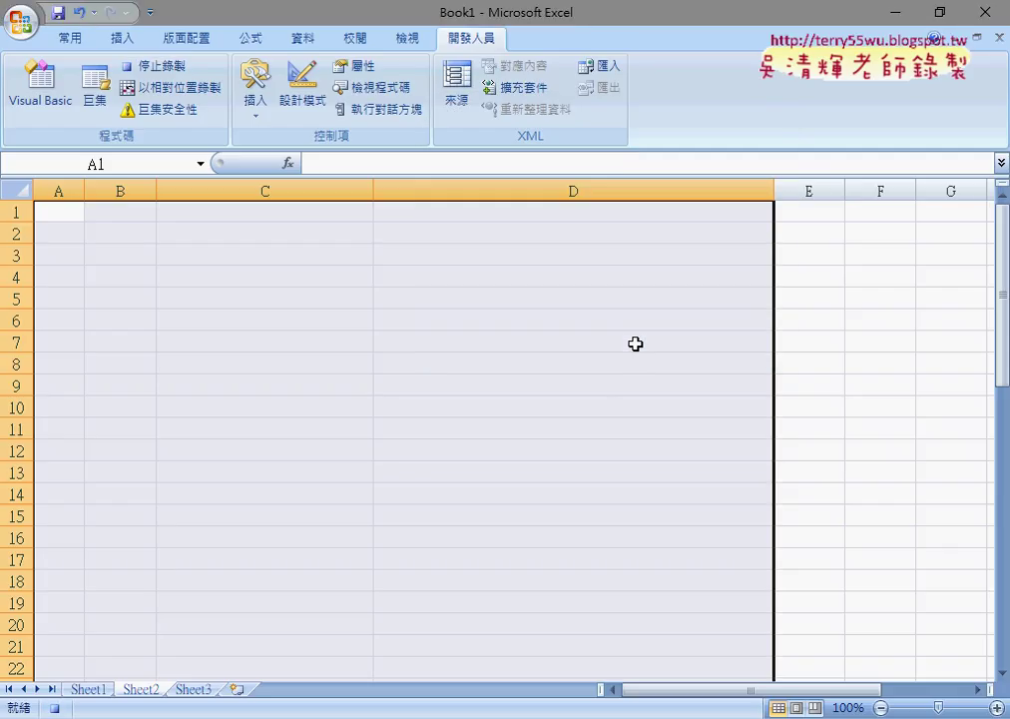
Import 三重.txt as space-delimited text into Sheet2 starting at A1
{"action": "left_click", "coordinate": [303, 39]}
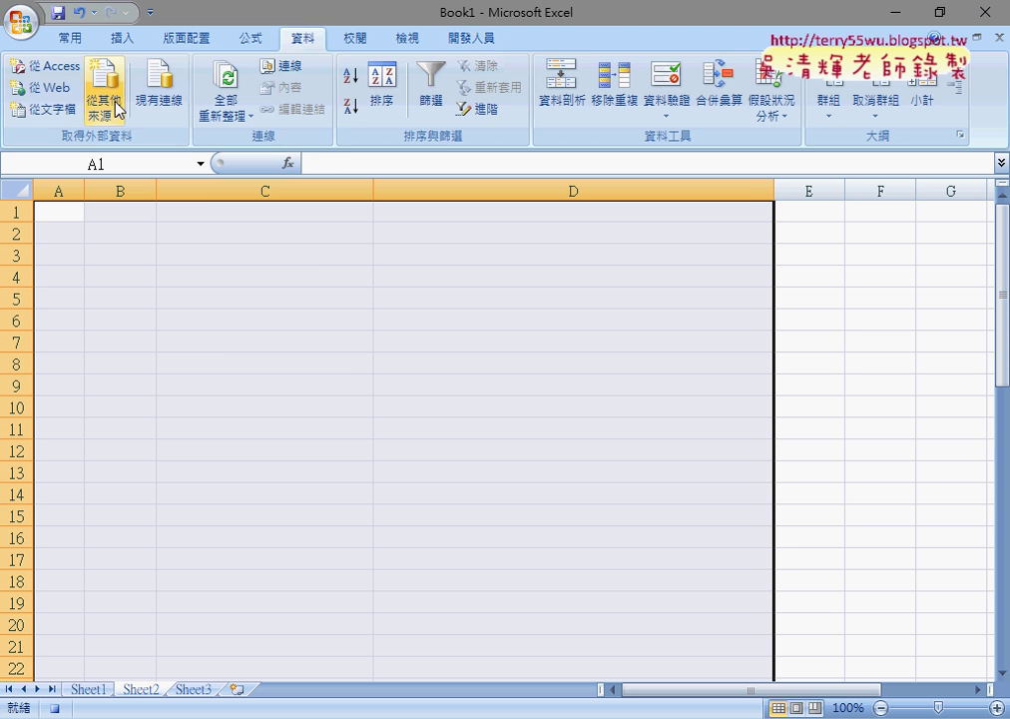
{"action": "left_click", "coordinate": [52, 110]}
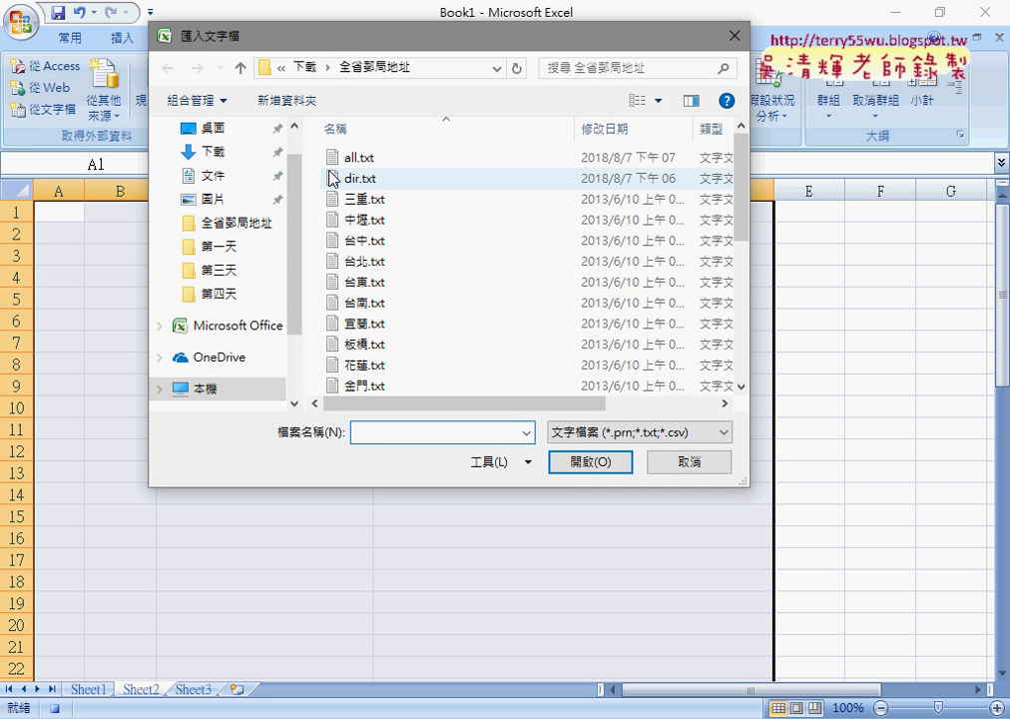
{"action": "double_click", "coordinate": [335, 199]}
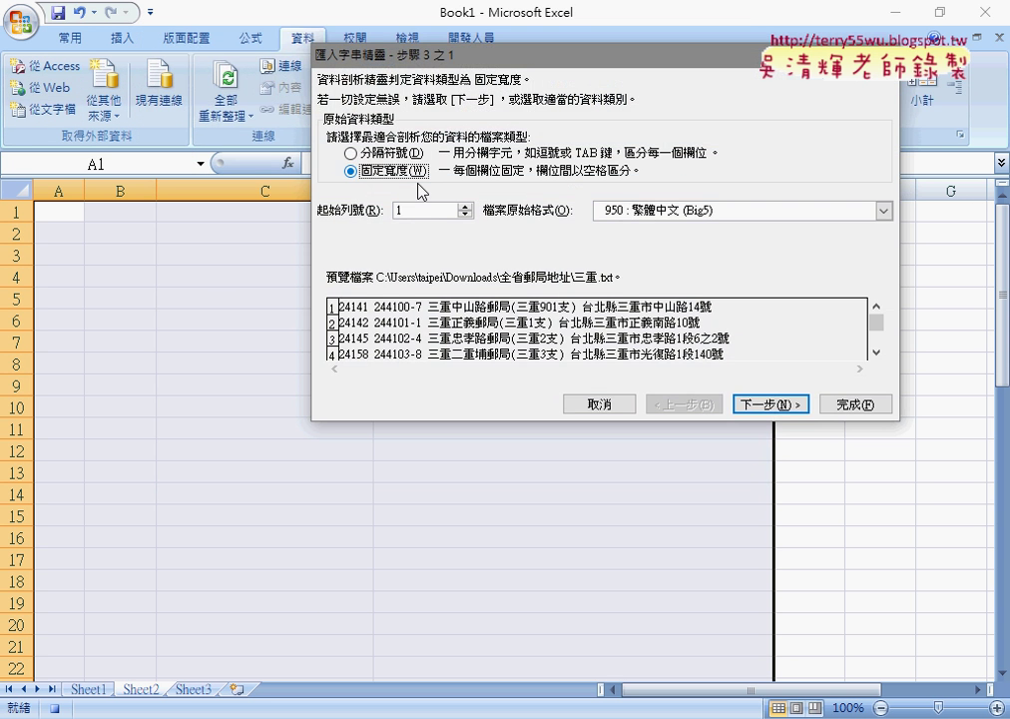
{"action": "left_click", "coordinate": [350, 152]}
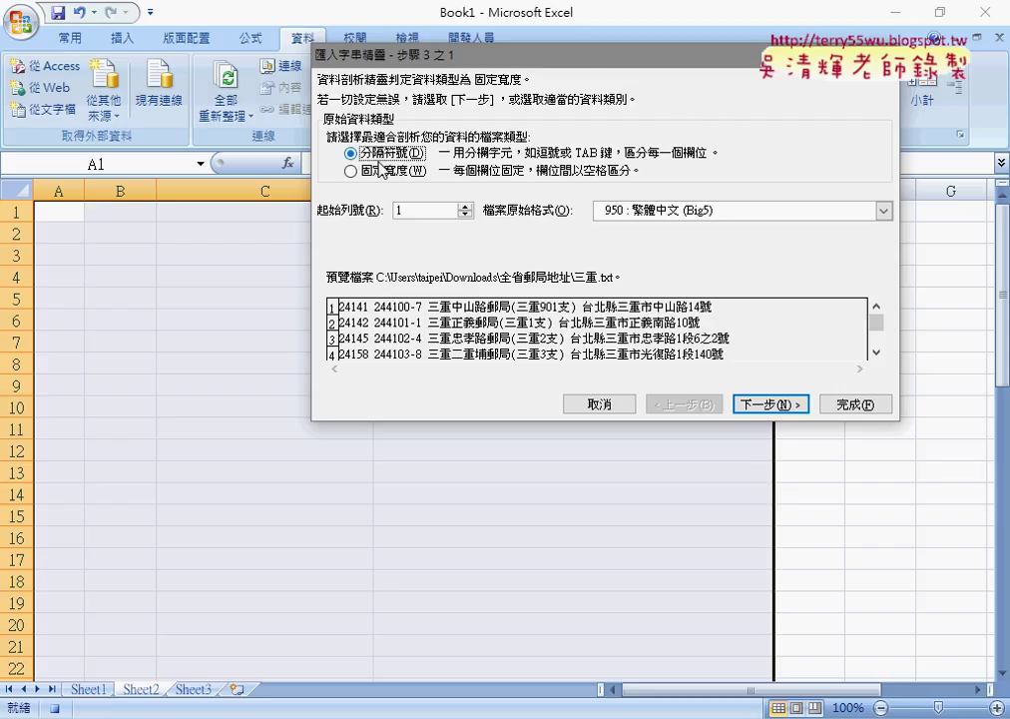
{"action": "left_click", "coordinate": [767, 405]}
{"action": "left_click", "coordinate": [333, 174]}
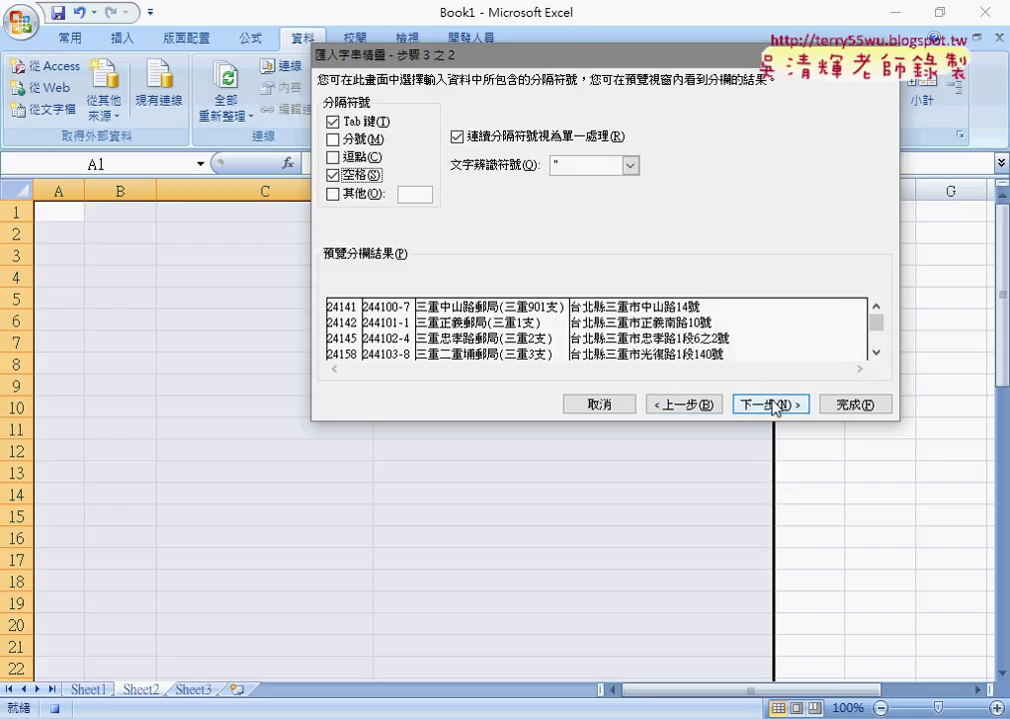
{"action": "left_click", "coordinate": [851, 405]}
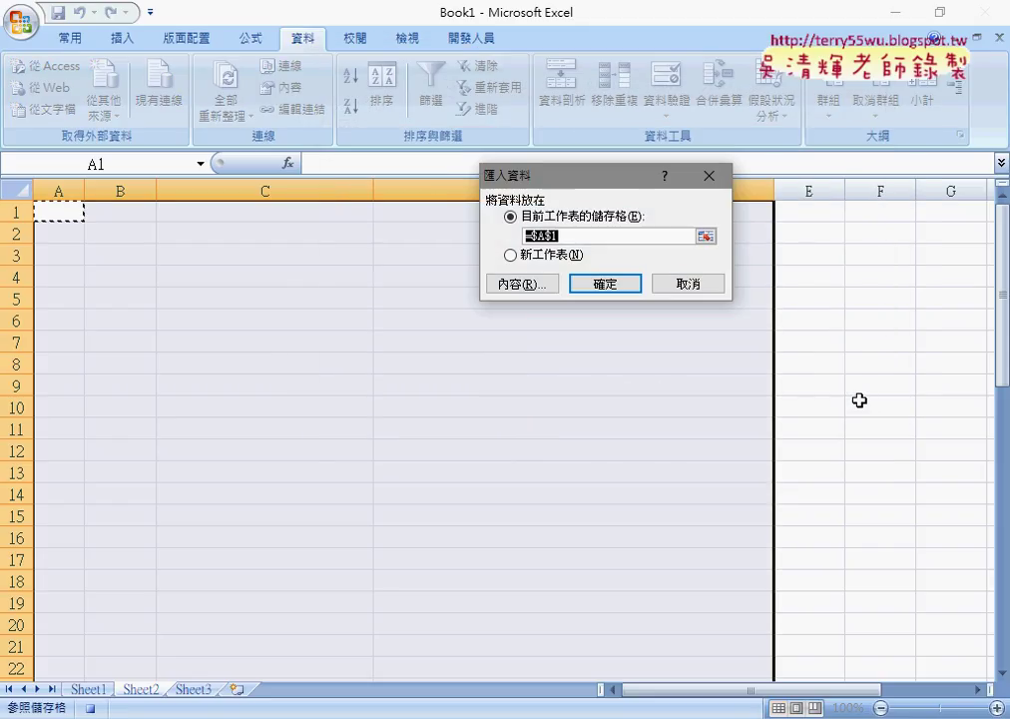
{"action": "left_click", "coordinate": [604, 286]}
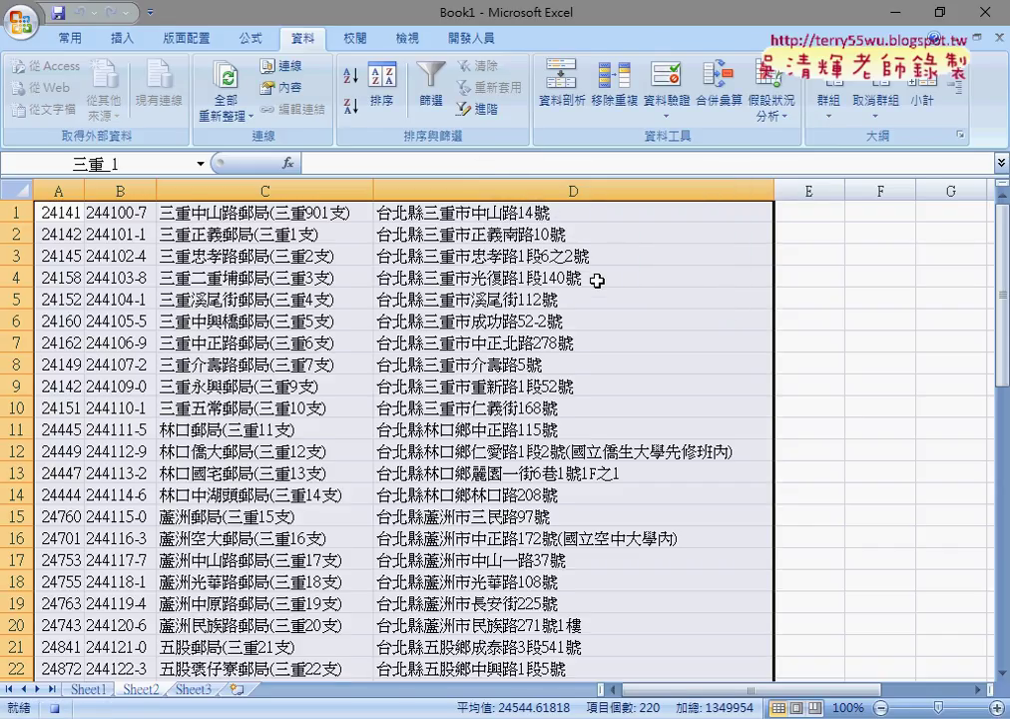
Stop the macro recording and bring up the Macros list
{"action": "left_click", "coordinate": [470, 38]}
{"action": "left_click", "coordinate": [160, 66]}
{"action": "key", "text": "Return"}
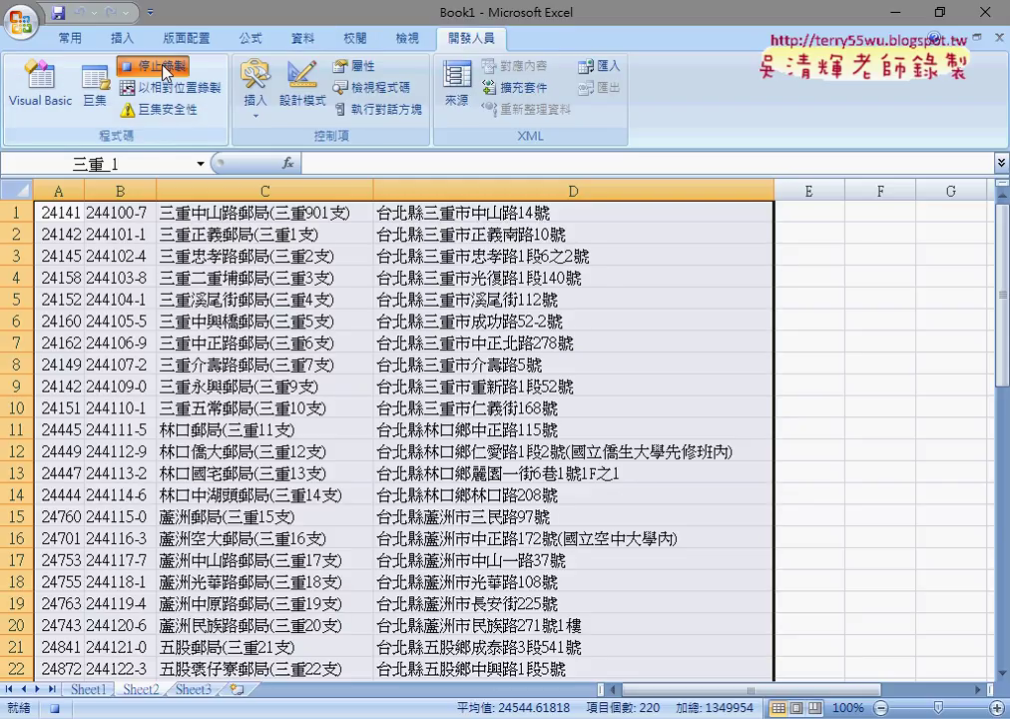
{"action": "left_click", "coordinate": [165, 67]}
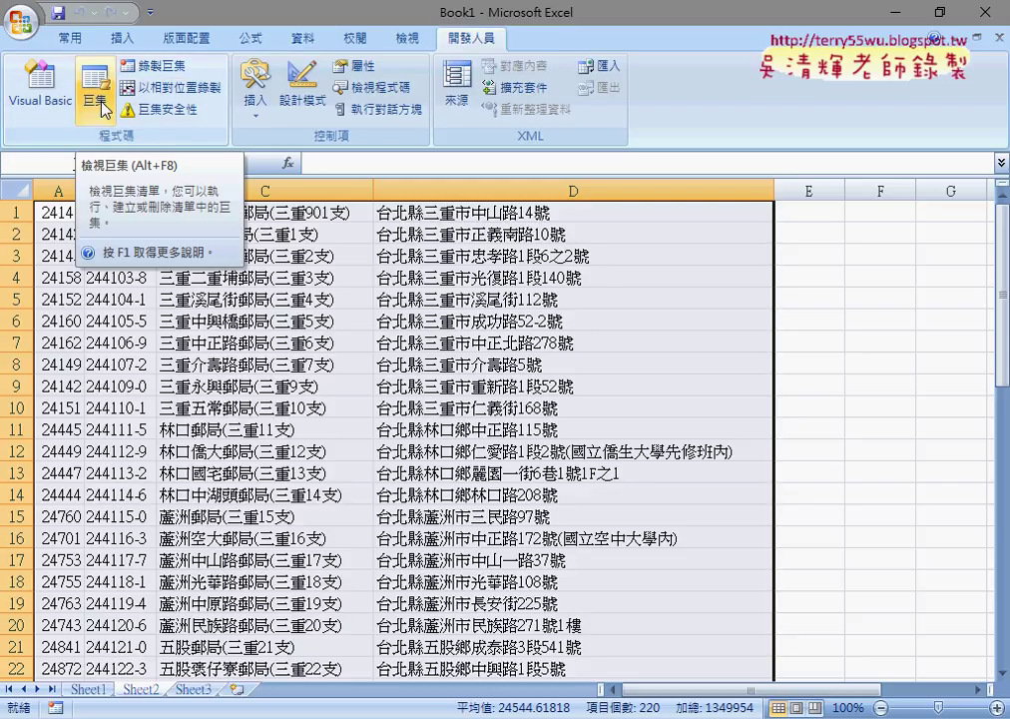
{"action": "left_click", "coordinate": [100, 105]}
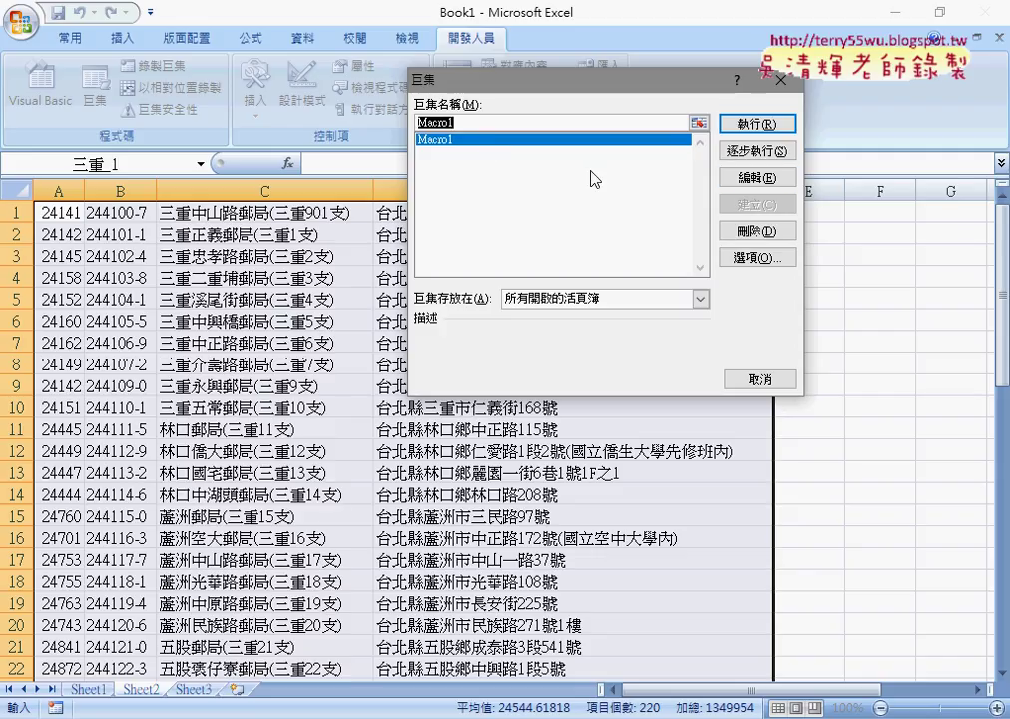
Open Macro1 in the VBA editor and delete its comment lines and the blank line after Sub Macro1()
{"action": "left_click", "coordinate": [765, 180]}
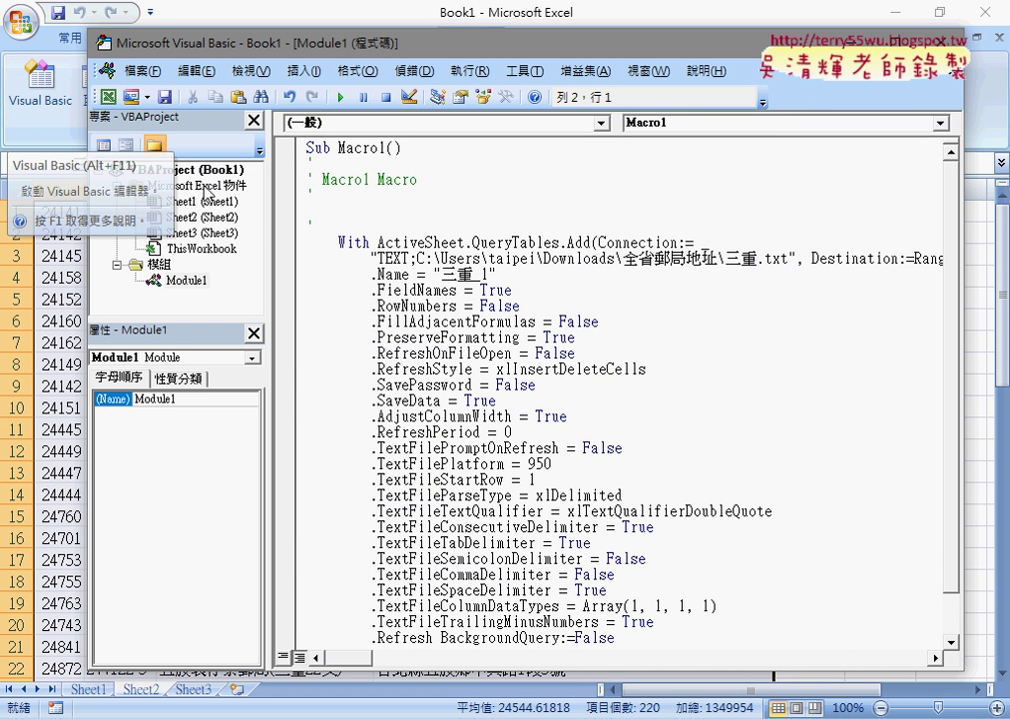
{"action": "left_click", "coordinate": [187, 282]}
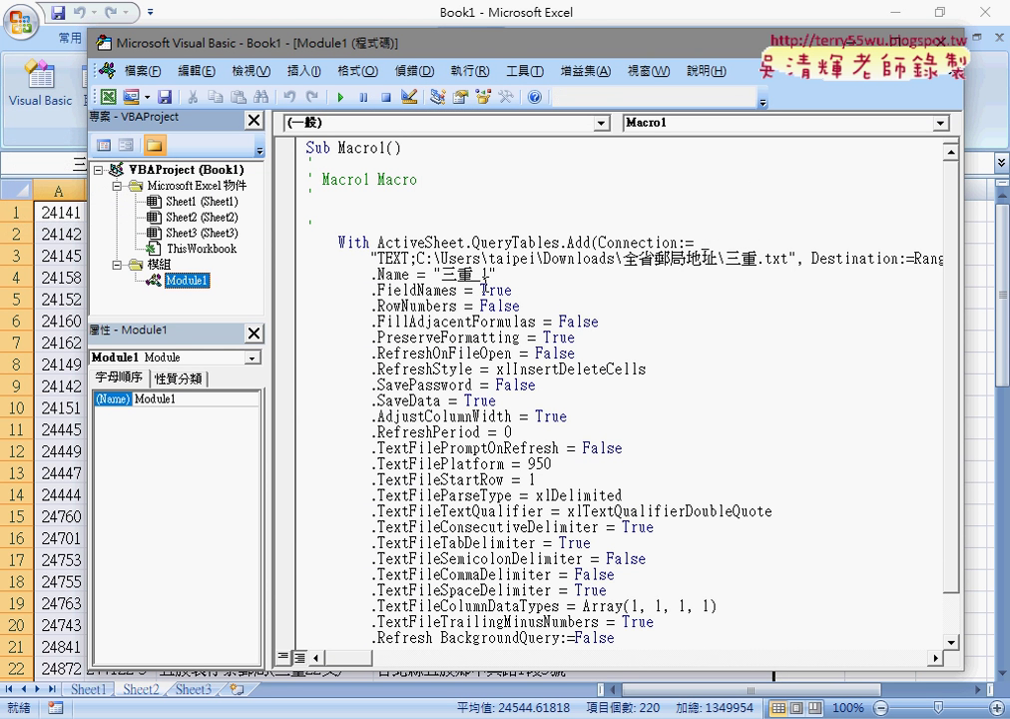
{"action": "left_click_drag", "start_coordinate": [385, 222], "coordinate": [312, 164]}
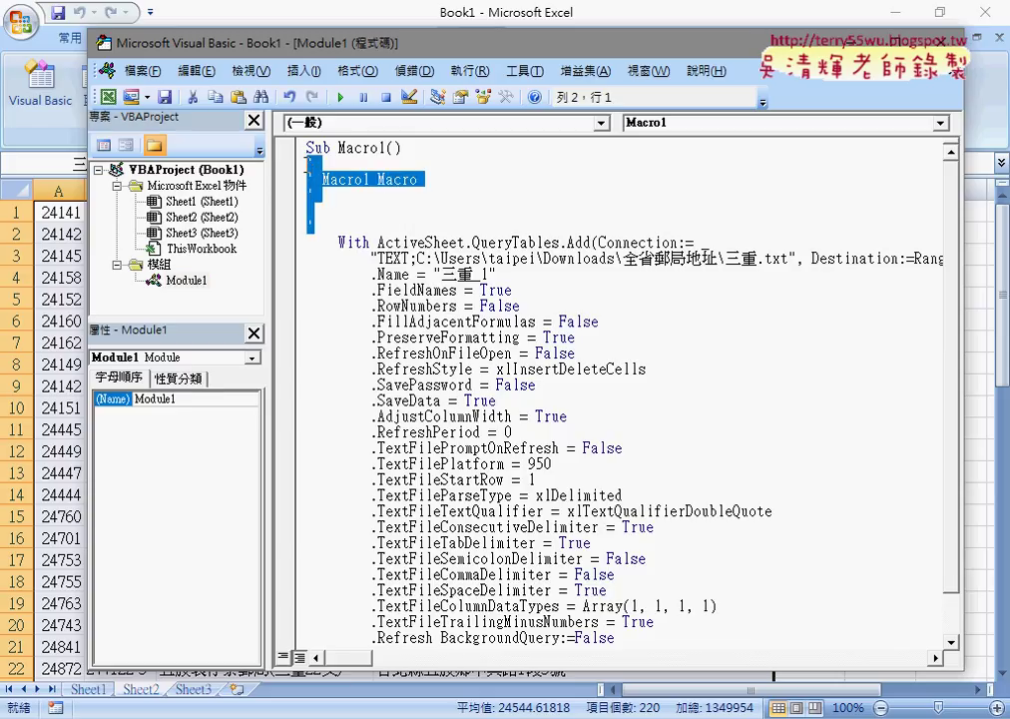
{"action": "key", "text": "Delete"}
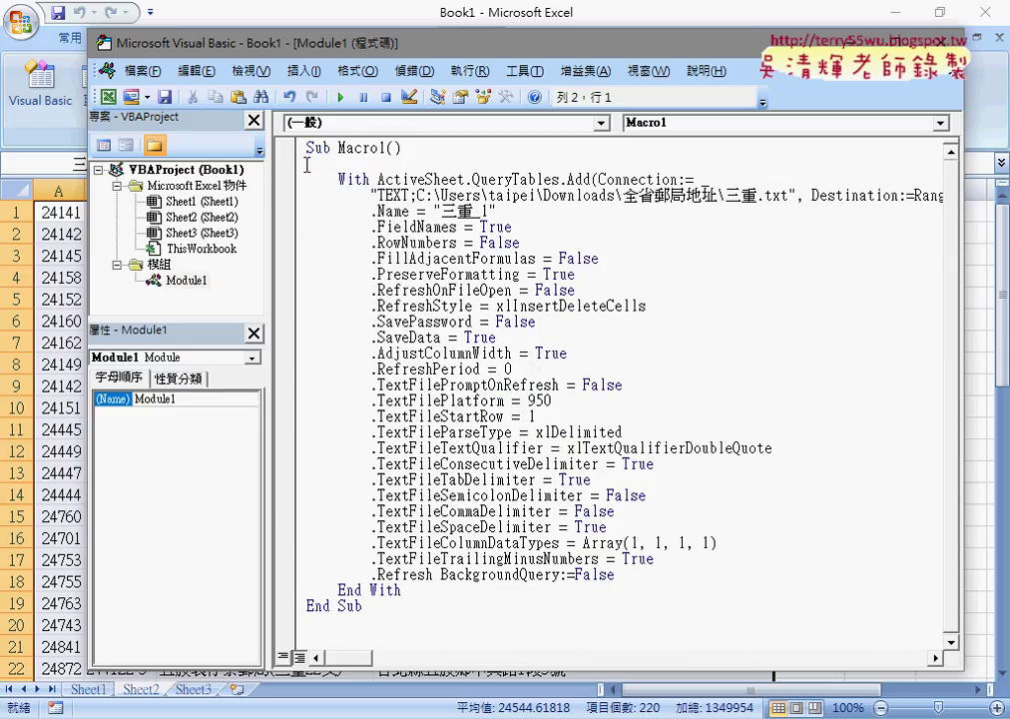
{"action": "key", "text": "Delete"}
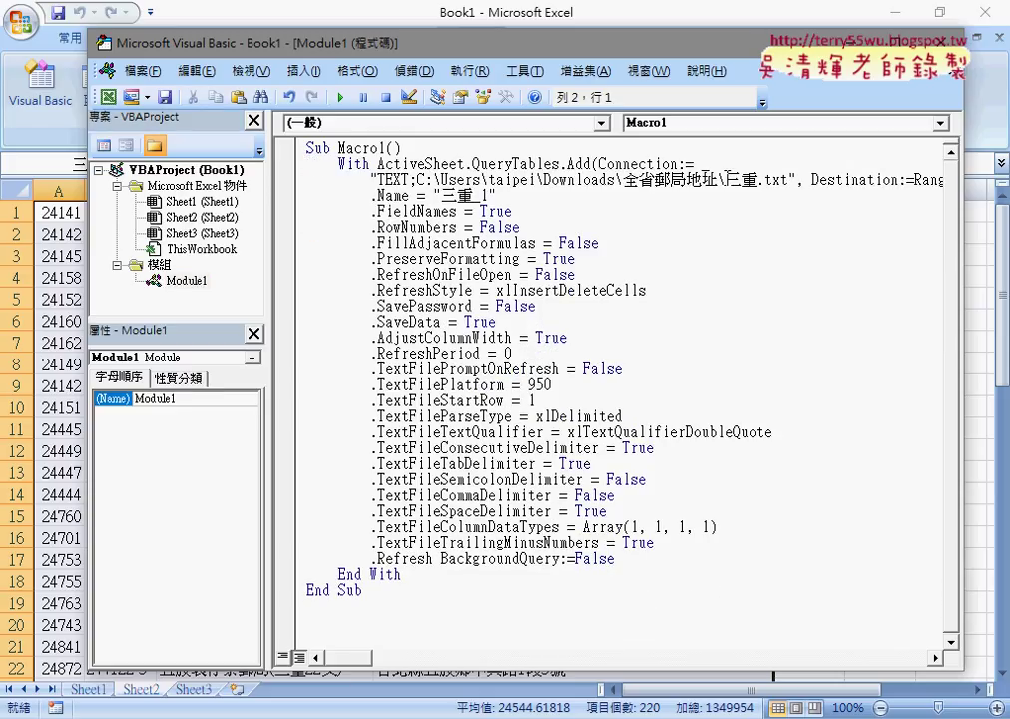
Select 三重.txt in the macro's file path and compare it with Sheet1's file-name list
{"action": "left_click_drag", "start_coordinate": [726, 179], "coordinate": [788, 180]}
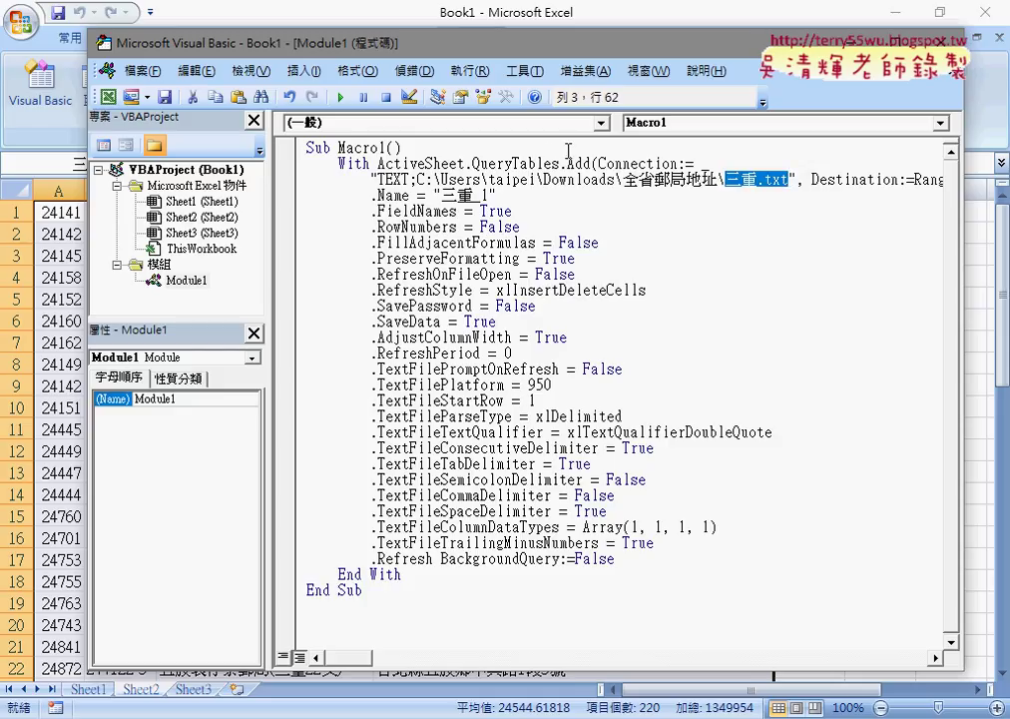
{"action": "left_click", "coordinate": [86, 699]}
{"action": "left_click", "coordinate": [86, 699]}
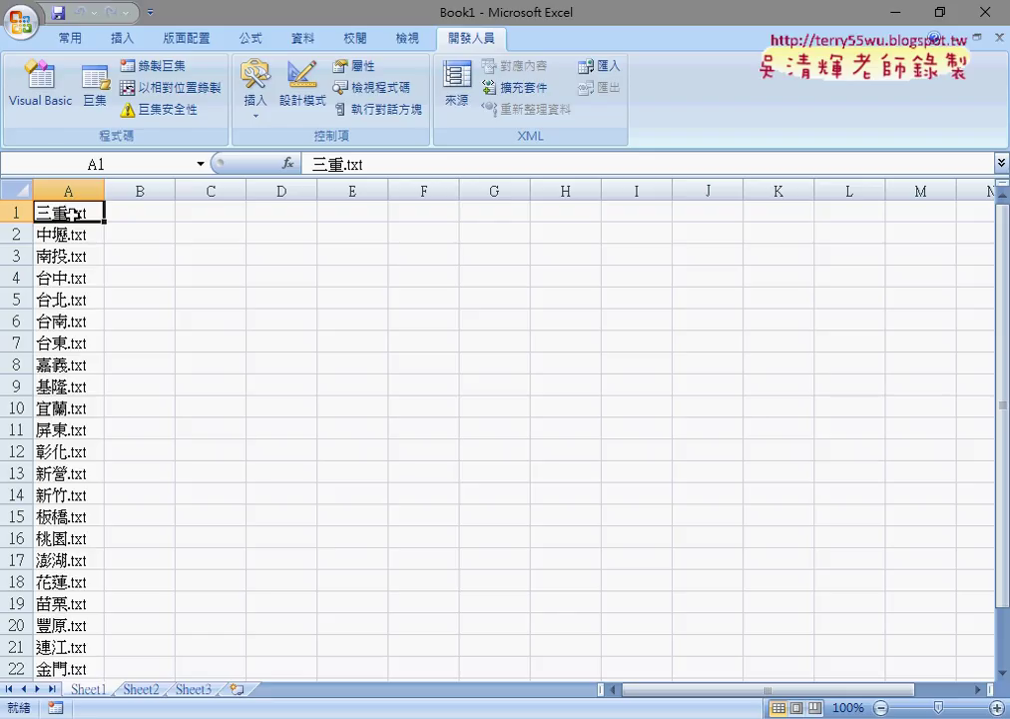
Reopen Macro1 in the VBA editor beside Sheet1 to compare its hard-coded 三重.txt path
{"action": "left_click", "coordinate": [39, 85]}
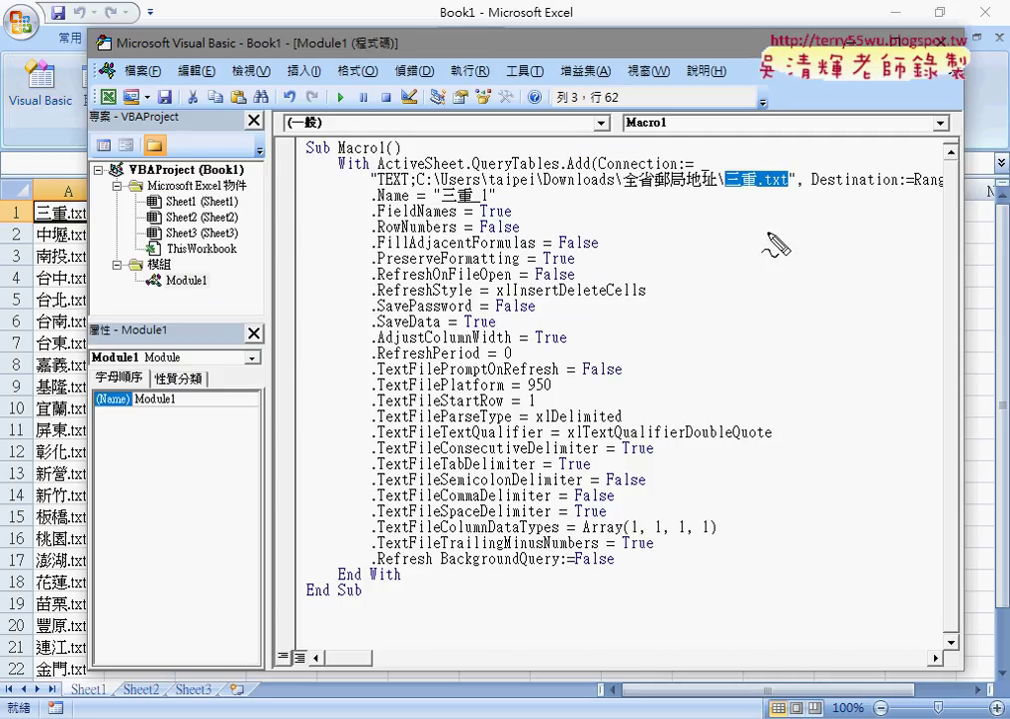
{"action": "left_click_drag", "start_coordinate": [68, 198], "coordinate": [97, 235]}
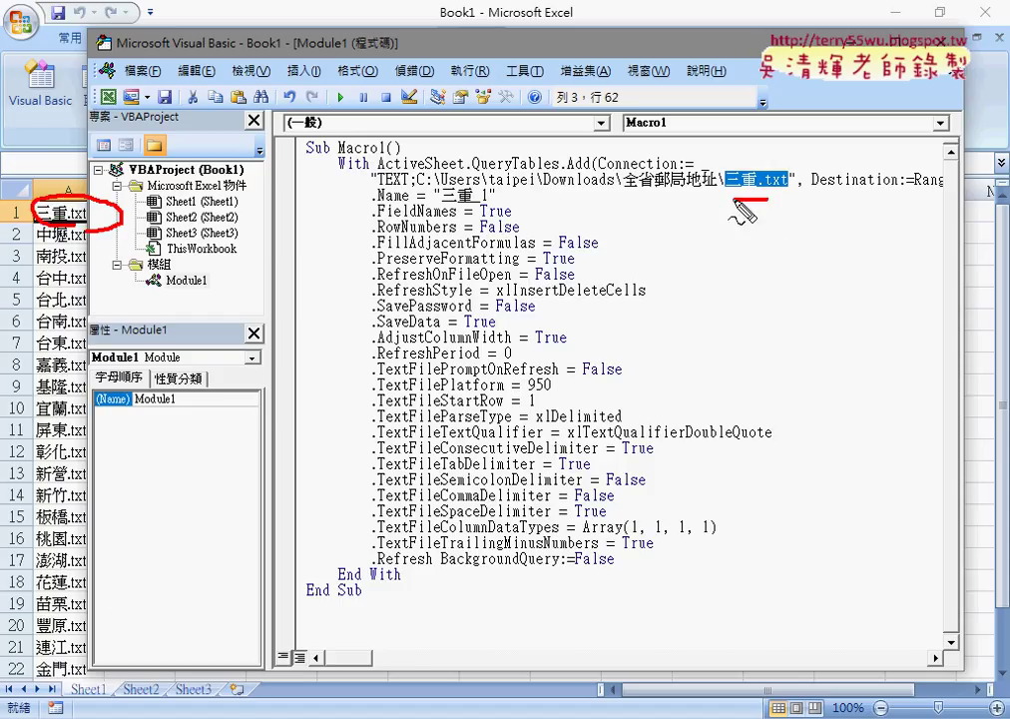
{"action": "left_click_drag", "start_coordinate": [771, 165], "coordinate": [743, 210]}
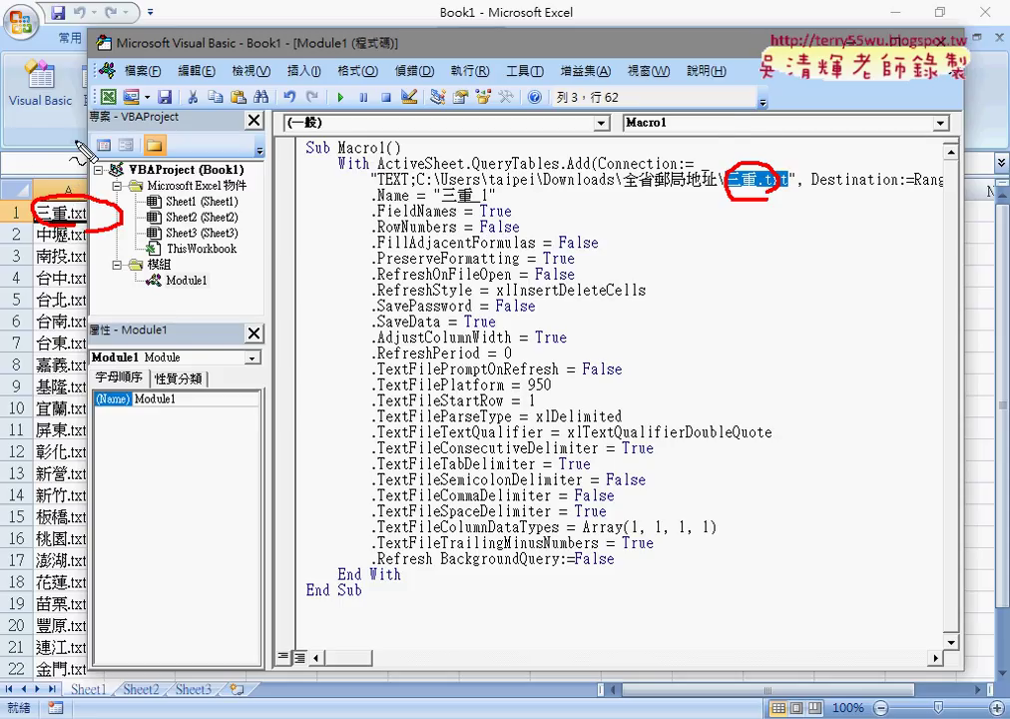
{"action": "mouse_move", "coordinate": [62, 178]}
{"action": "left_mouse_down"}
{"action": "mouse_move", "coordinate": [285, 45]}
{"action": "mouse_move", "coordinate": [737, 158]}
{"action": "left_mouse_up"}
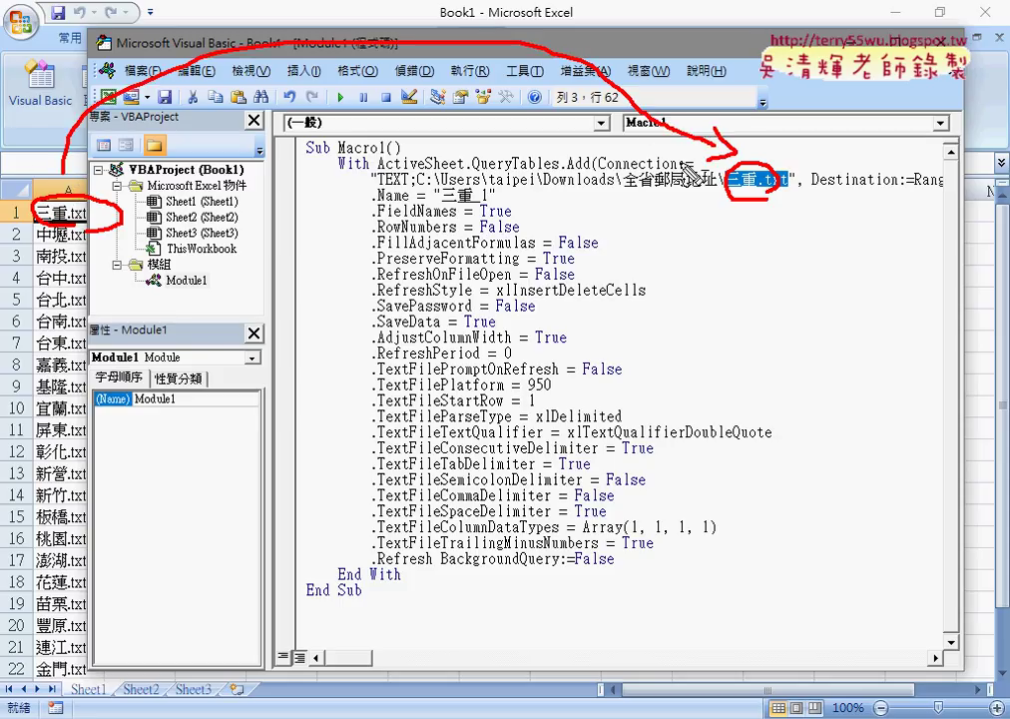
{"action": "left_click_drag", "start_coordinate": [88, 228], "coordinate": [40, 226]}
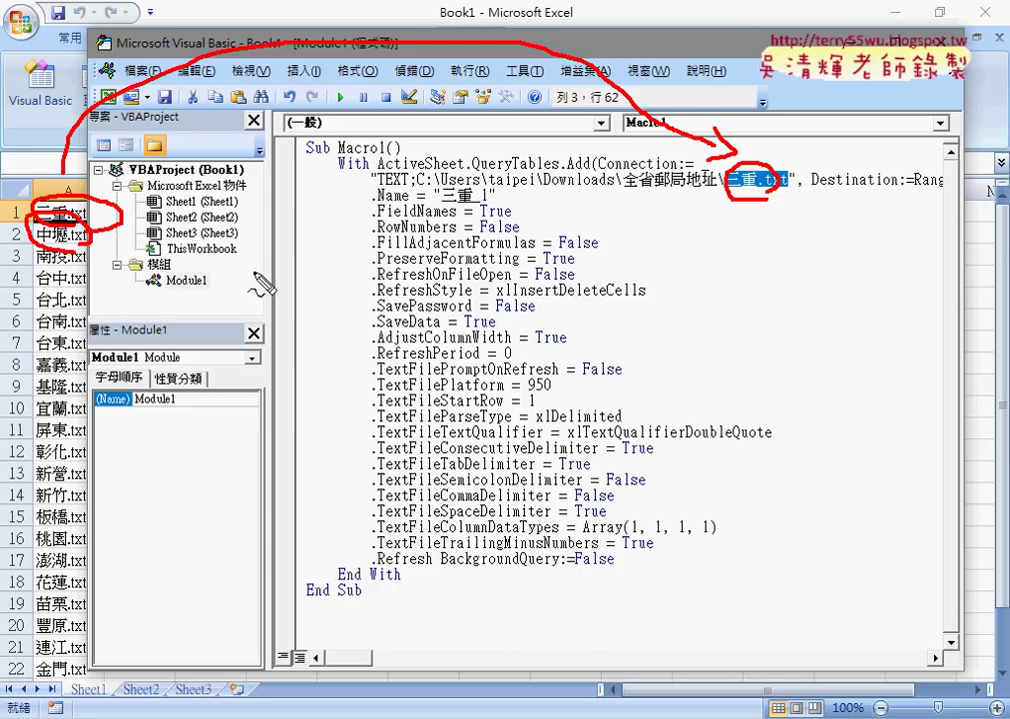
{"action": "key", "text": "Escape"}
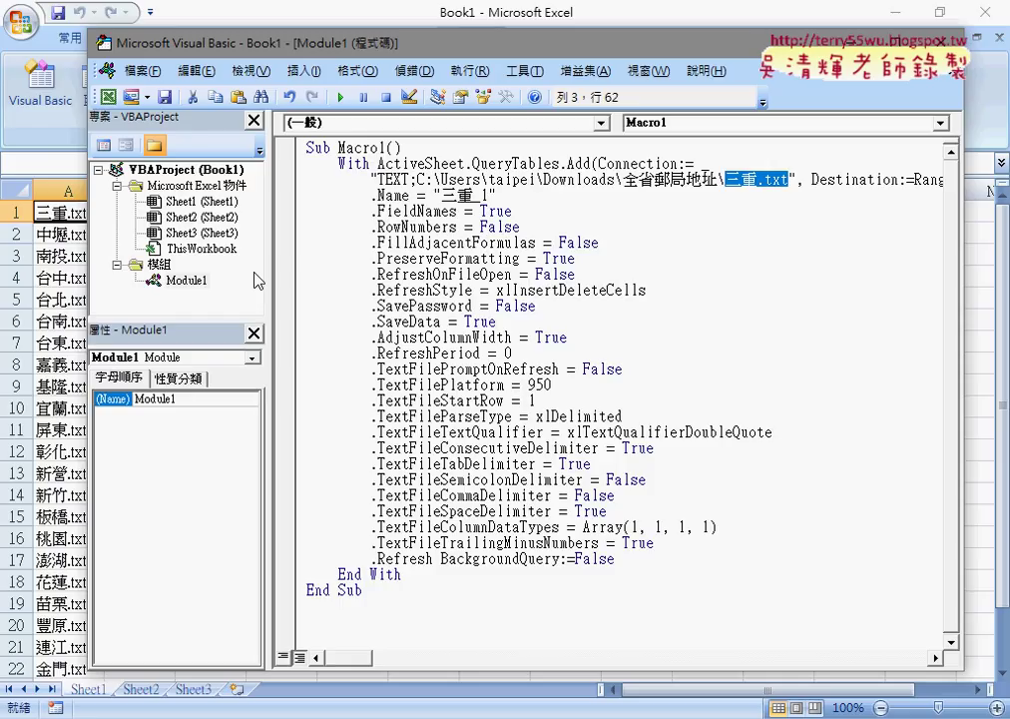
{"action": "left_click", "coordinate": [444, 281]}
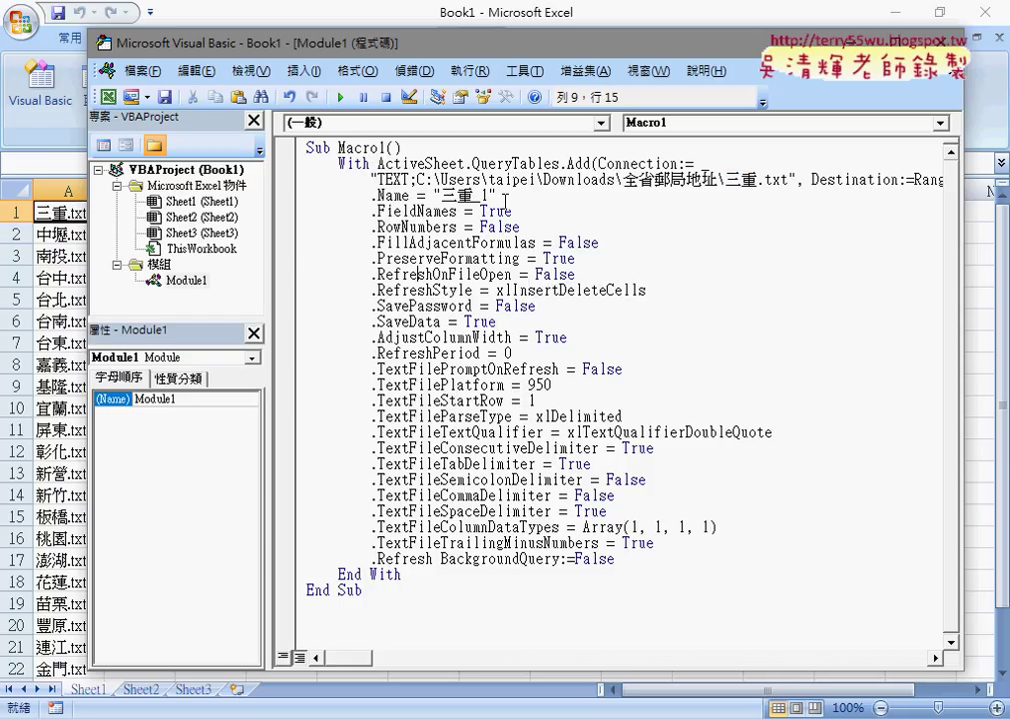
Delete the property lines from .Name through .TextFileCommaDelimiter in Macro1
{"action": "left_click", "coordinate": [499, 195]}
{"action": "mouse_move", "coordinate": [296, 203]}
{"action": "left_mouse_down"}
{"action": "mouse_move", "coordinate": [312, 314]}
{"action": "mouse_move", "coordinate": [312, 495]}
{"action": "left_mouse_up"}
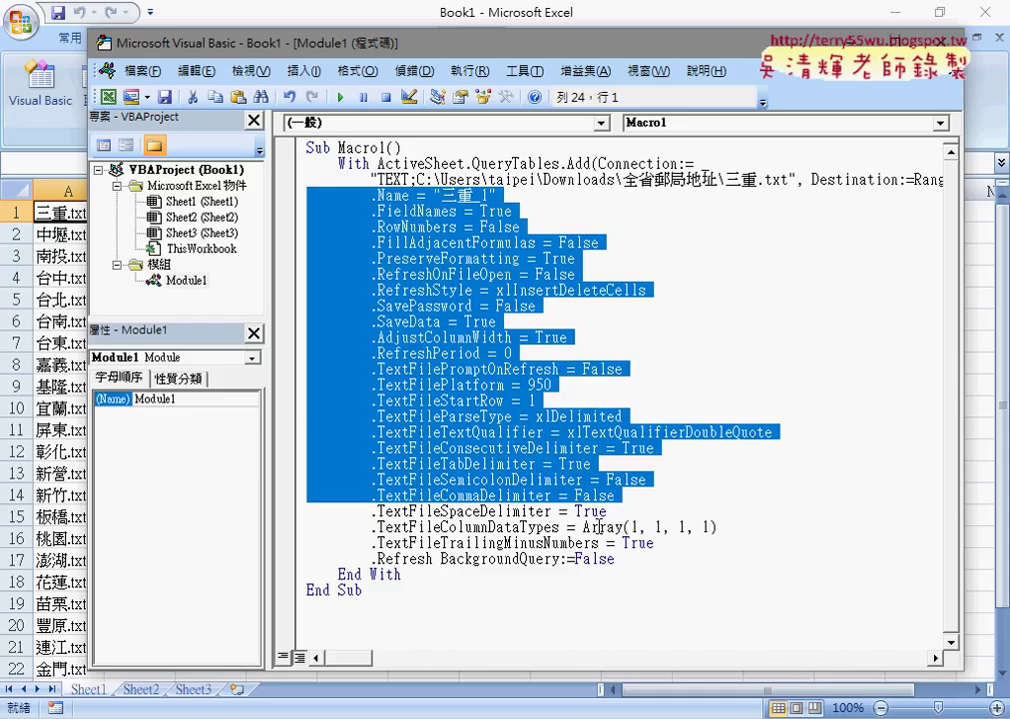
{"action": "key", "text": "Delete"}
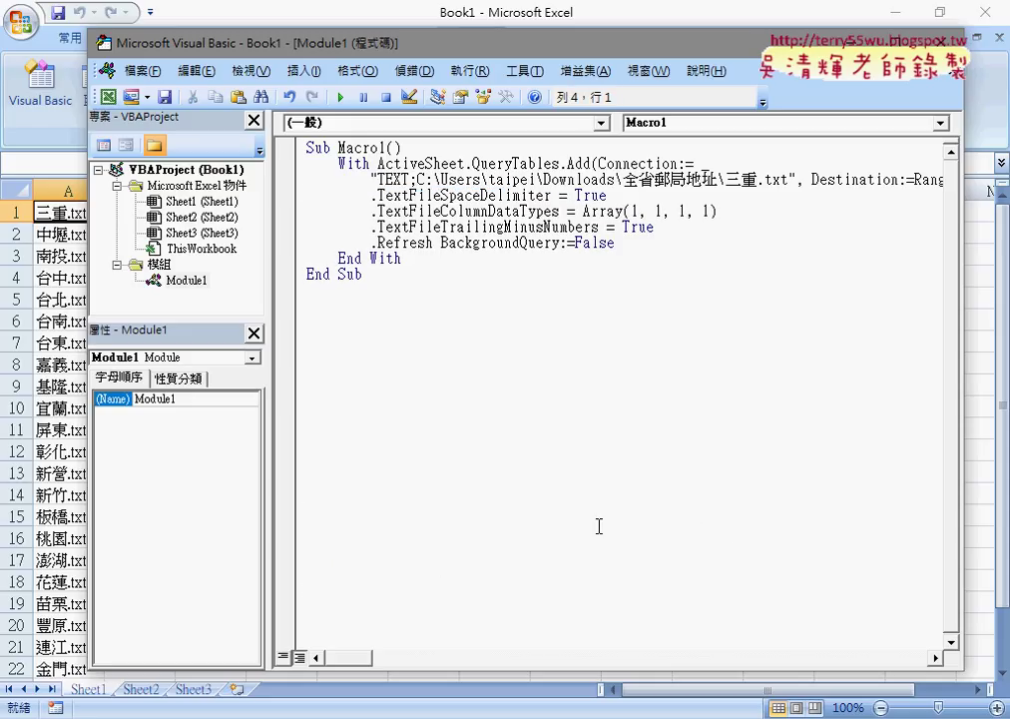
Delete the .TextFileTrailingMinusNumbers line, keeping the SpaceDelimiter, ColumnDataTypes and Refresh lines
{"action": "left_click_drag", "start_coordinate": [606, 195], "coordinate": [378, 195]}
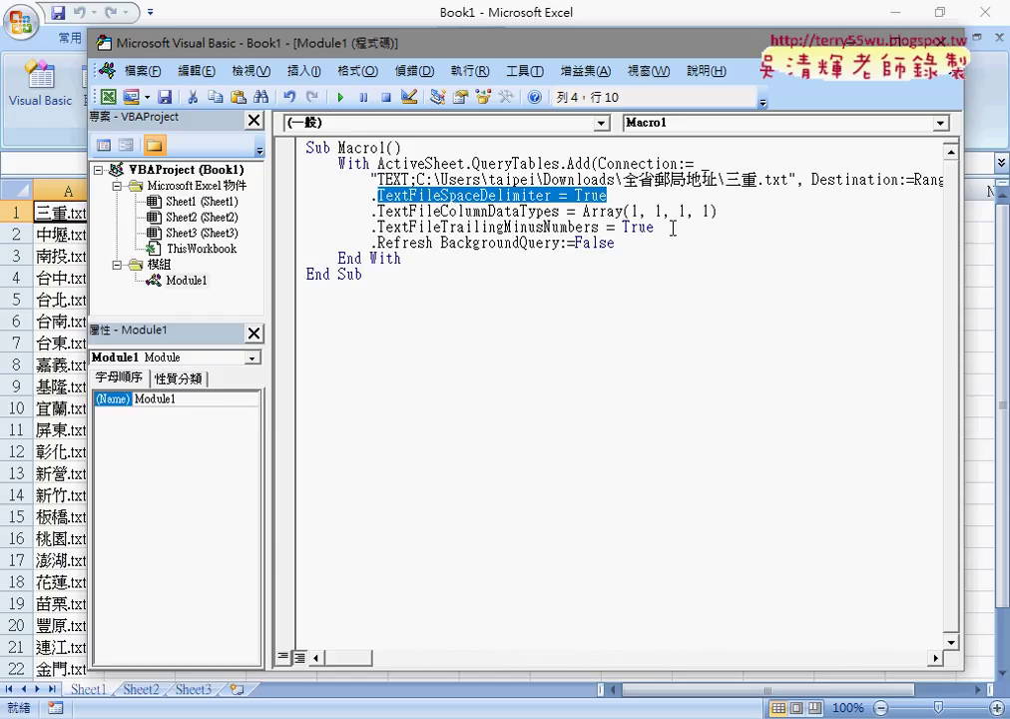
{"action": "left_click_drag", "start_coordinate": [290, 227], "coordinate": [267, 226]}
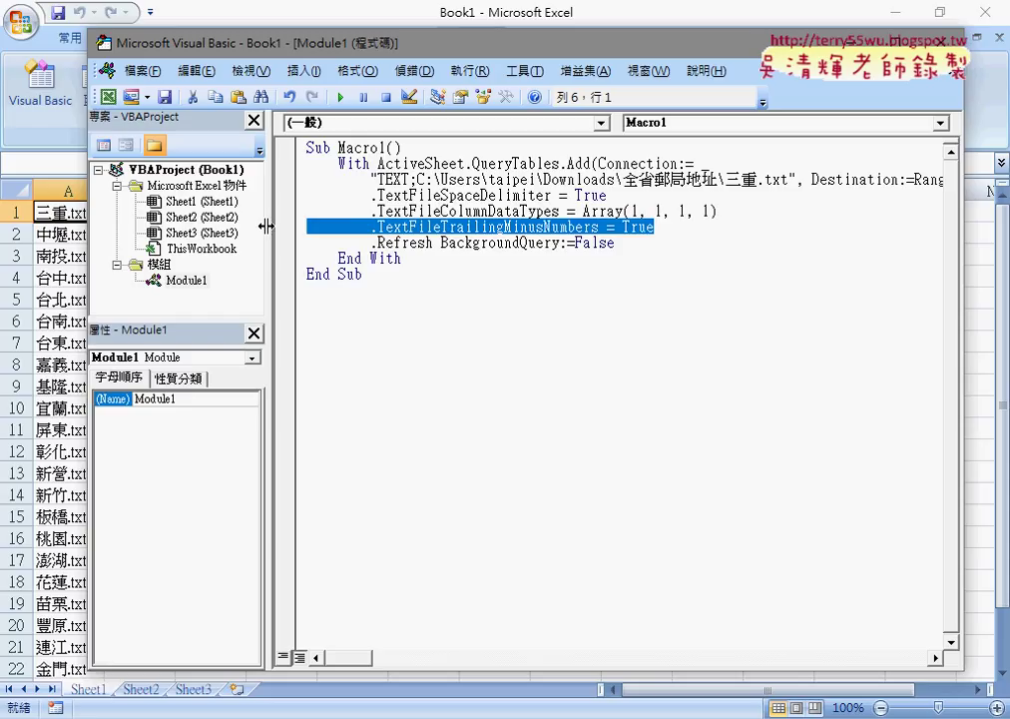
{"action": "key", "text": "Delete"}
{"action": "key", "text": "Delete"}
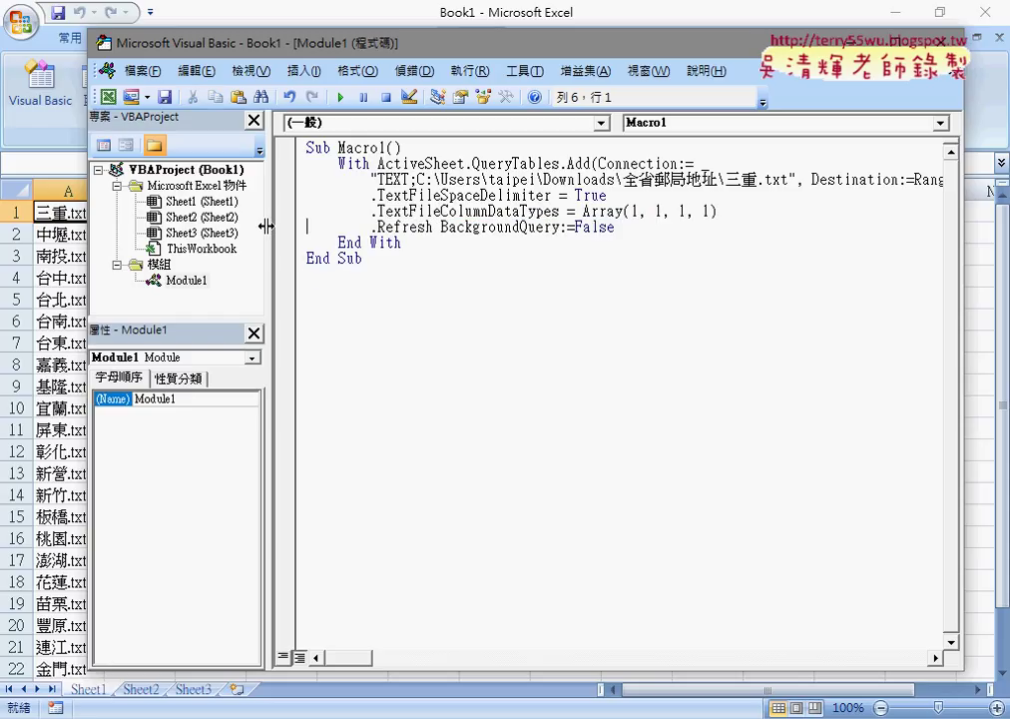
{"action": "left_click", "coordinate": [517, 179]}
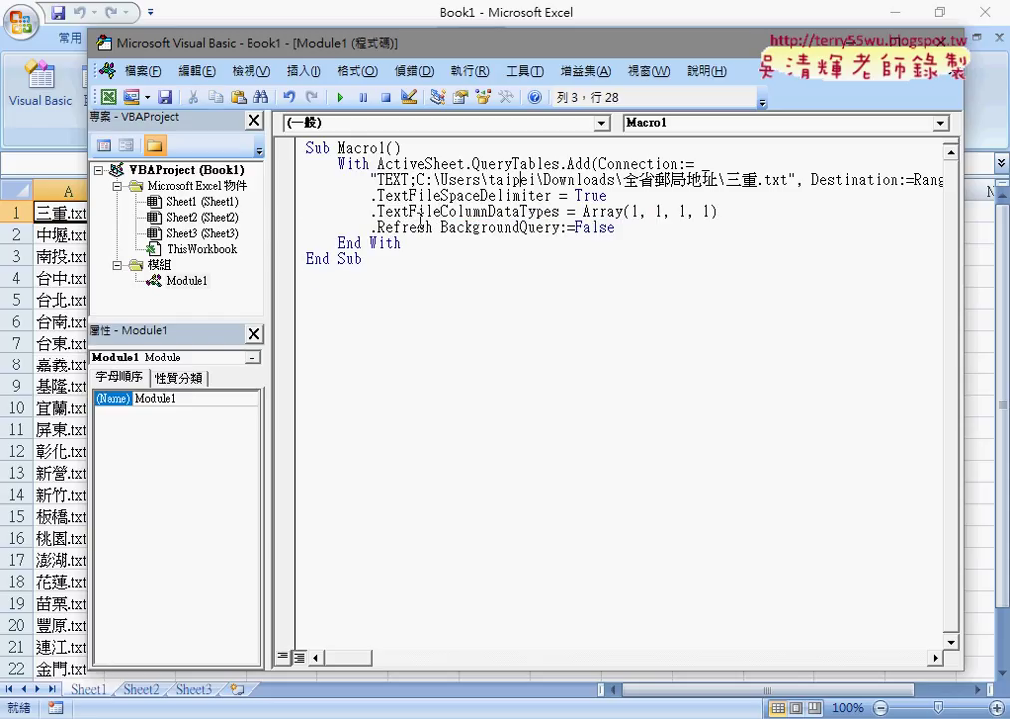